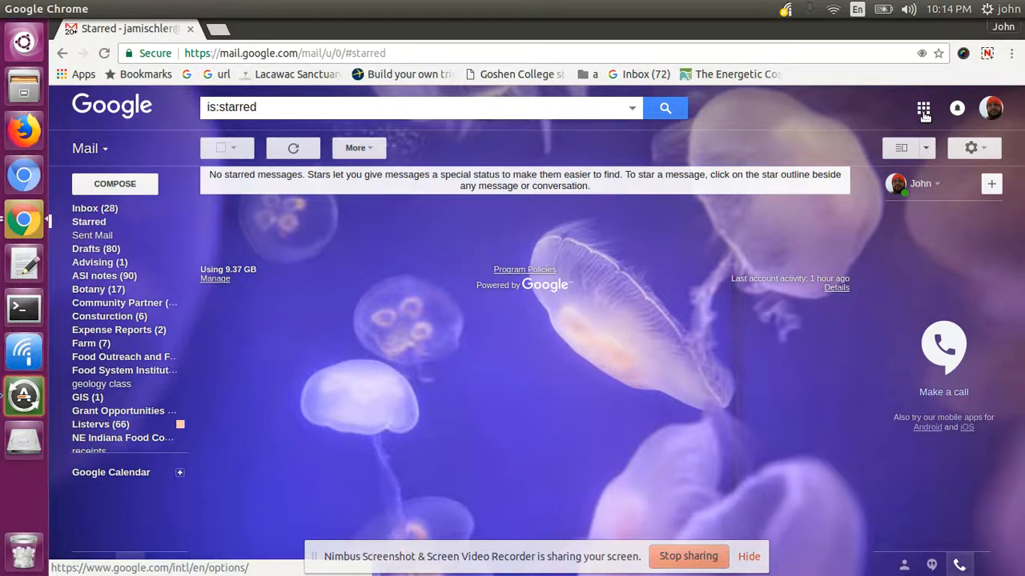
# - Open the Google apps launcher in Gmail and choose Sites
pyautogui.click(924, 112)
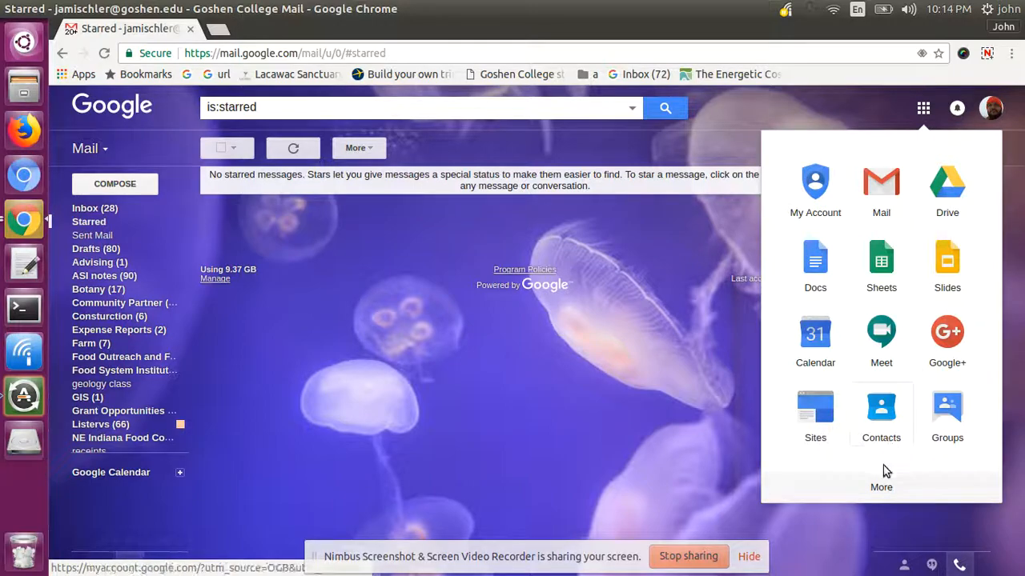
pyautogui.click(816, 418)
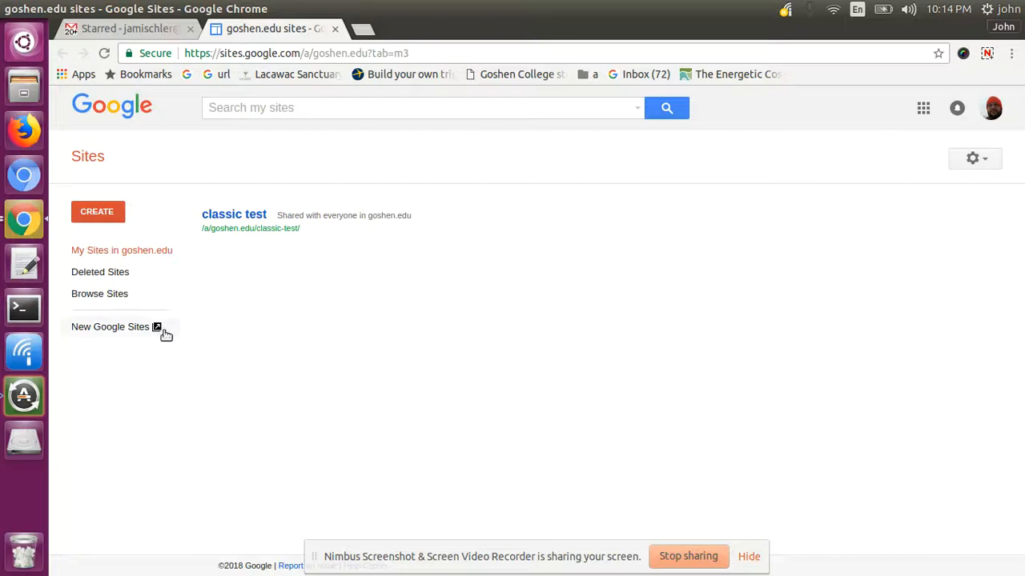
# - Switch to New Google Sites and create a blank new site
pyautogui.click(122, 328)
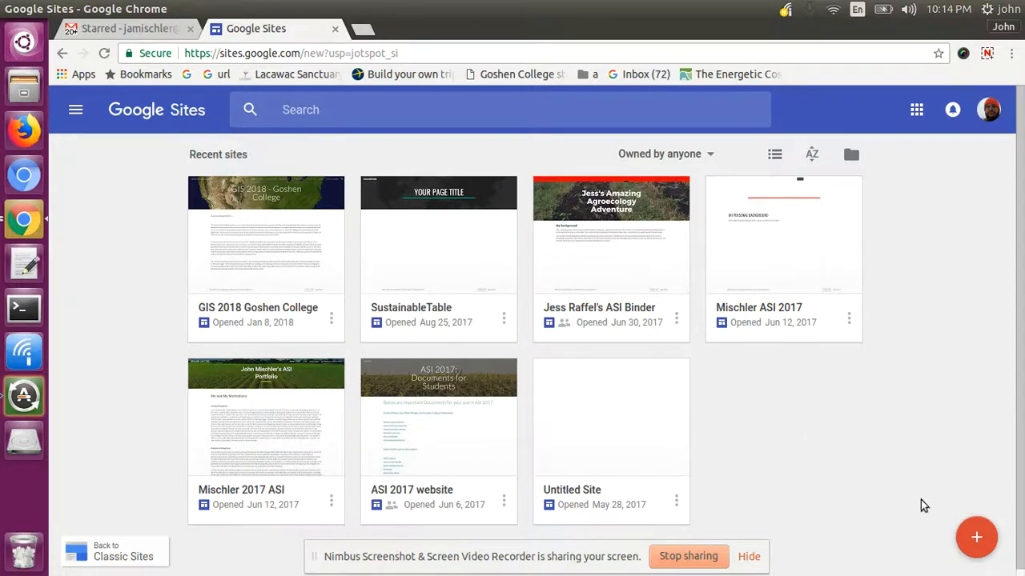
pyautogui.click(976, 539)
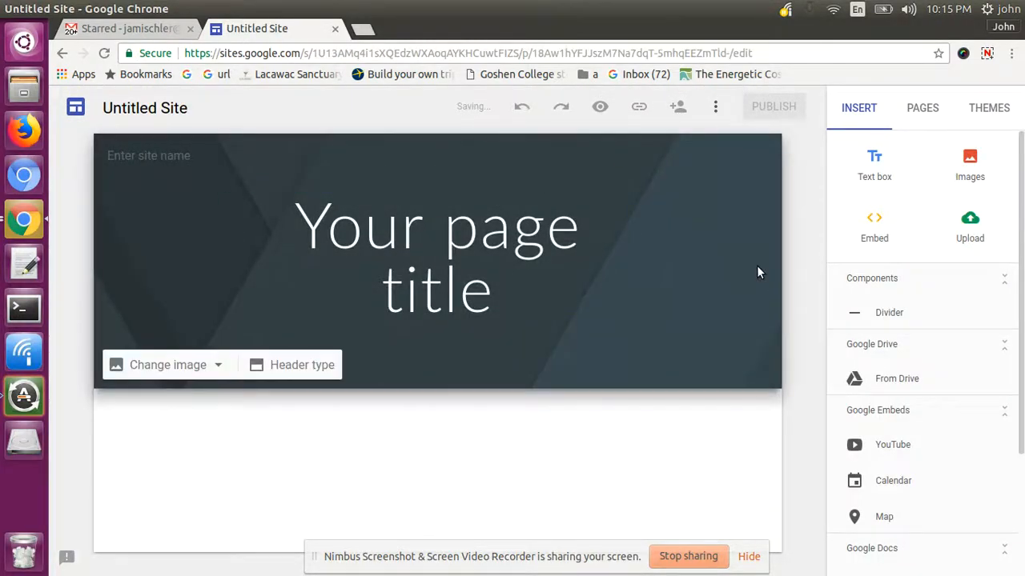
# - Replace the placeholder page title with the owner's name followed by 'GIS Site'
pyautogui.click(405, 231)
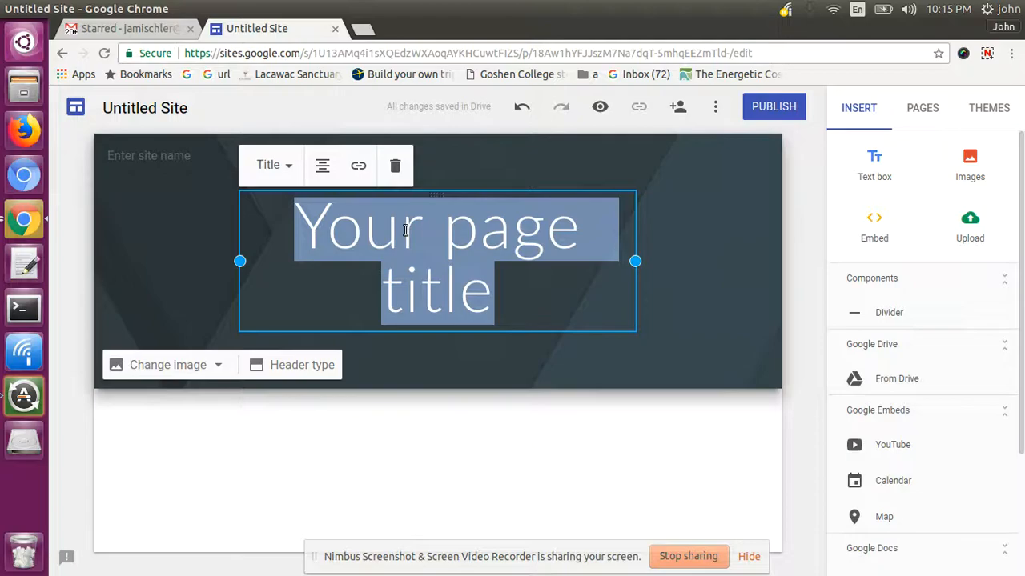
pyautogui.write('John')
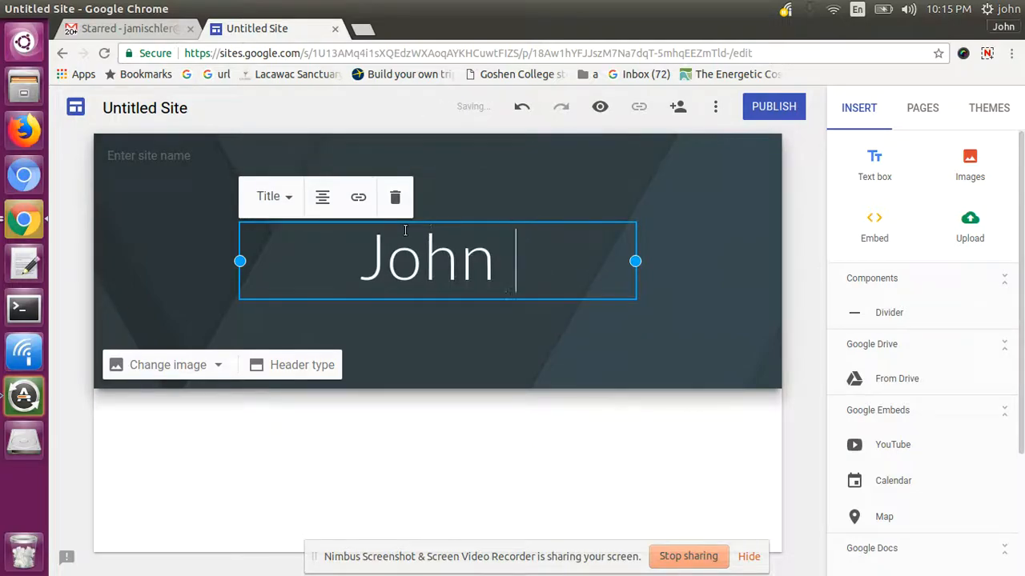
pyautogui.write(' Mischler')
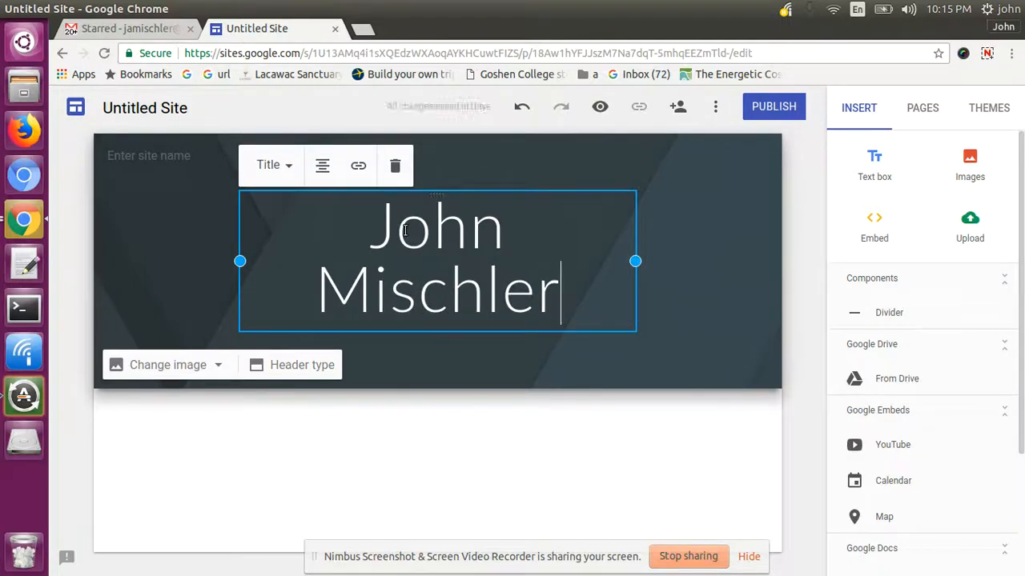
pyautogui.write("'s ")
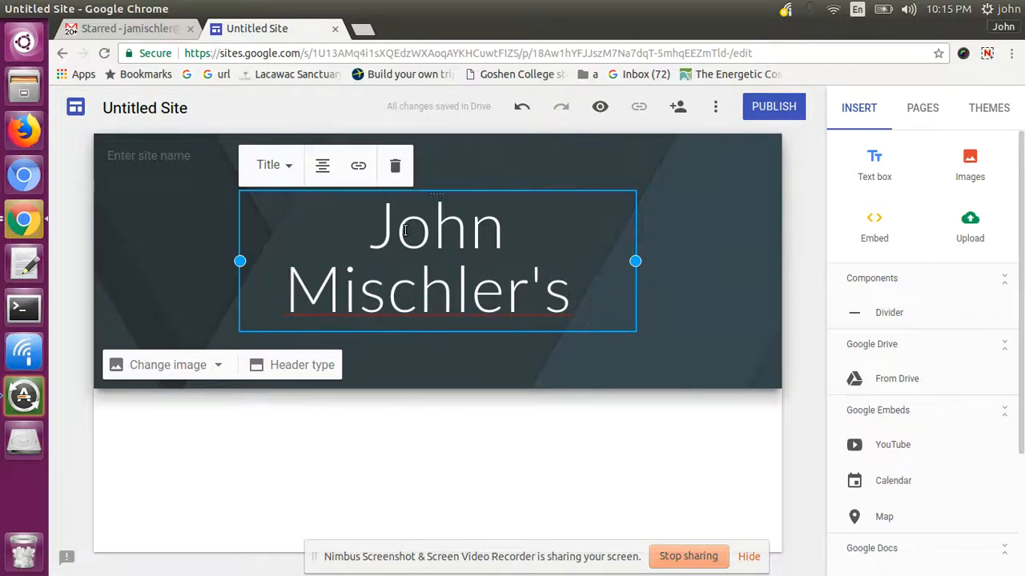
pyautogui.write('GIS ')
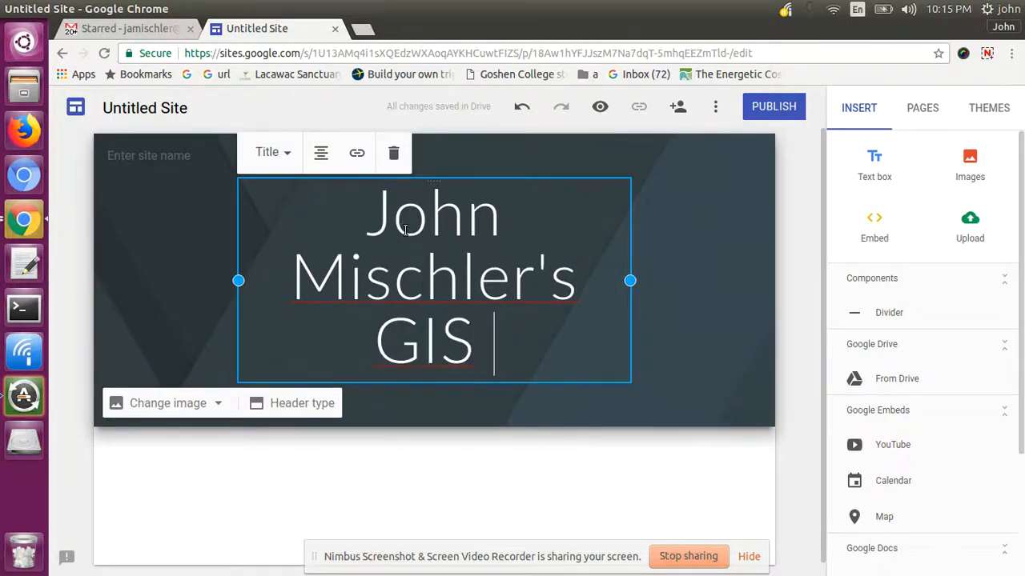
pyautogui.write('Site')
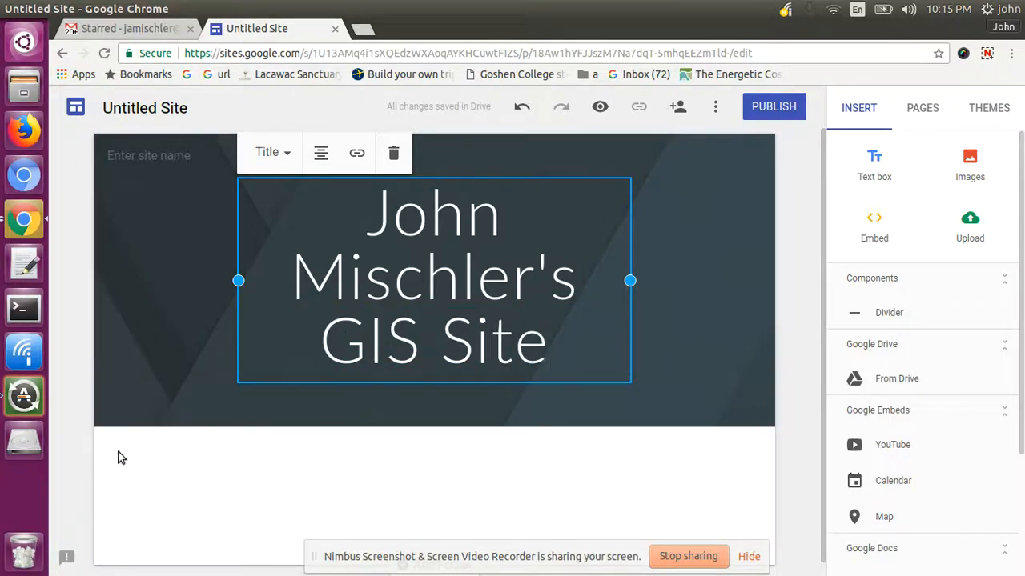
# - Rename the site document to the owner's name run together with 'GISSite'
pyautogui.click(87, 444)
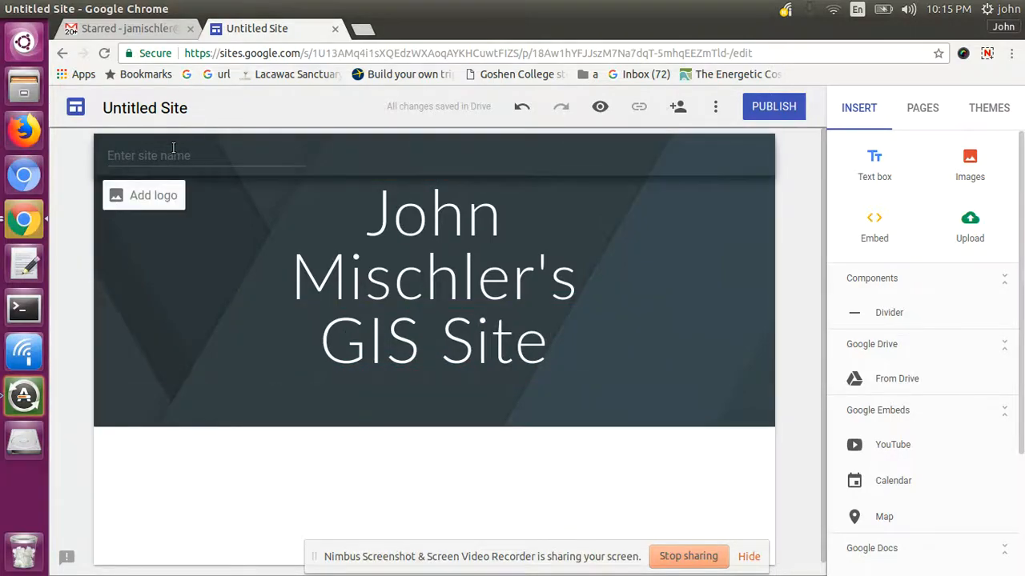
pyautogui.click(172, 108)
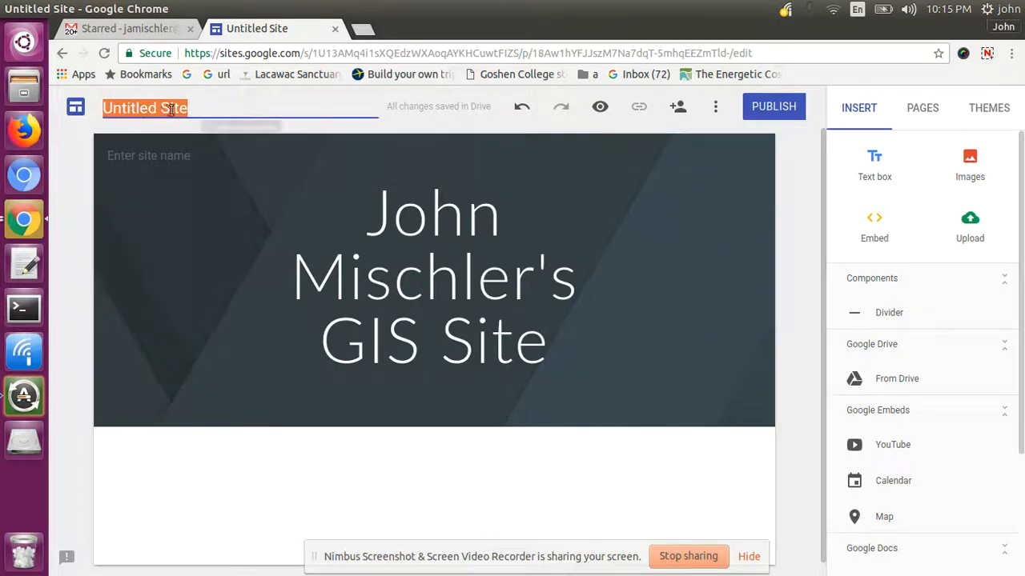
pyautogui.write('JohnMischlerS')
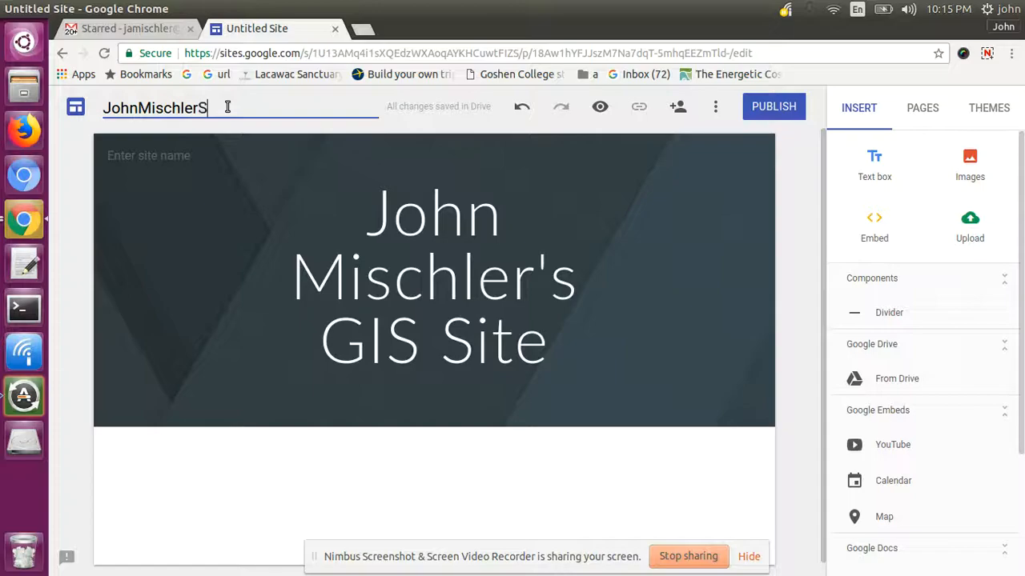
pyautogui.press('BackSpace')
pyautogui.write('GISSite')
# - Set the header's site name to the same owner-name 'GISSite' name
pyautogui.moveTo(197, 141)
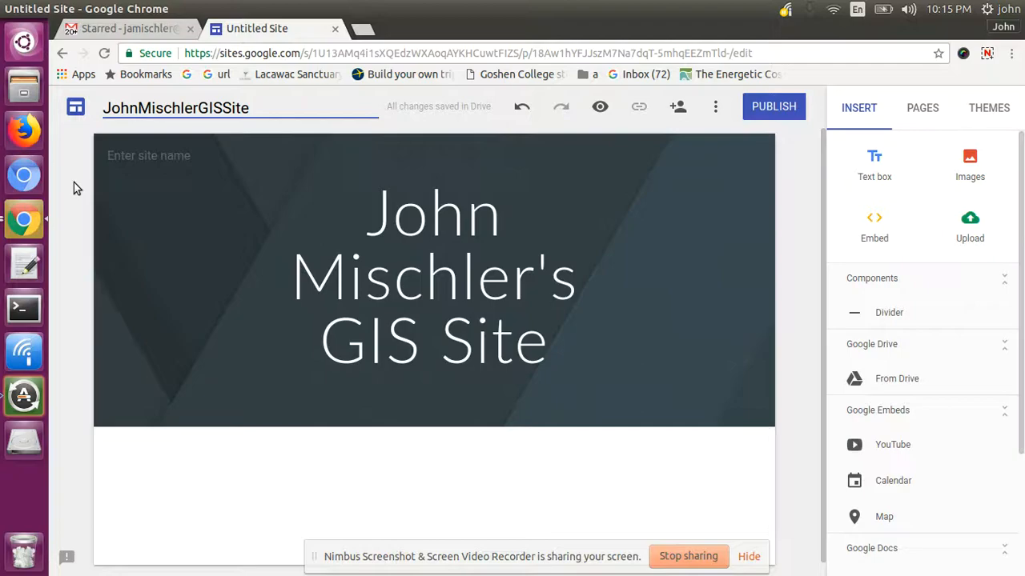
pyautogui.click(187, 153)
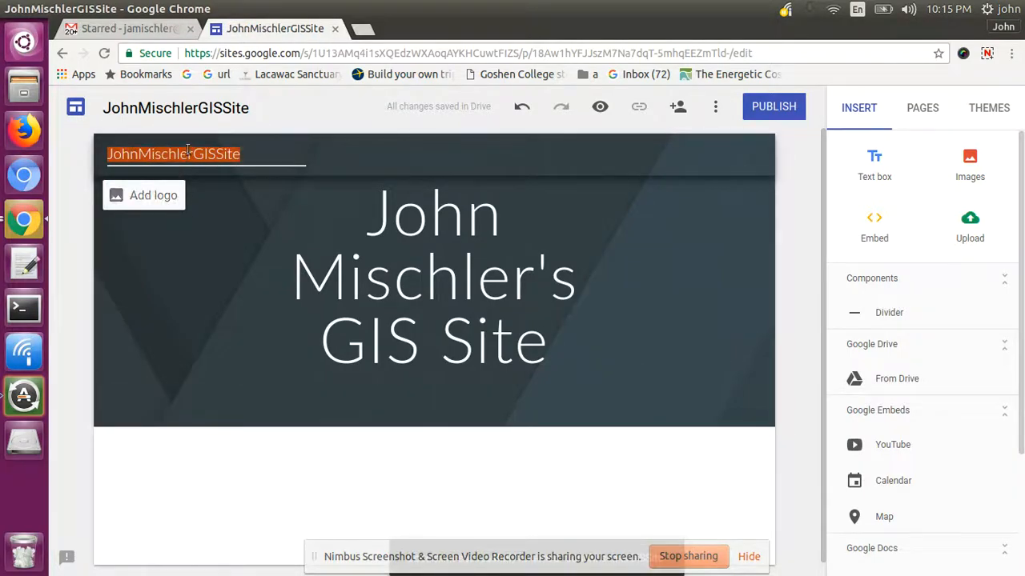
pyautogui.click(422, 344)
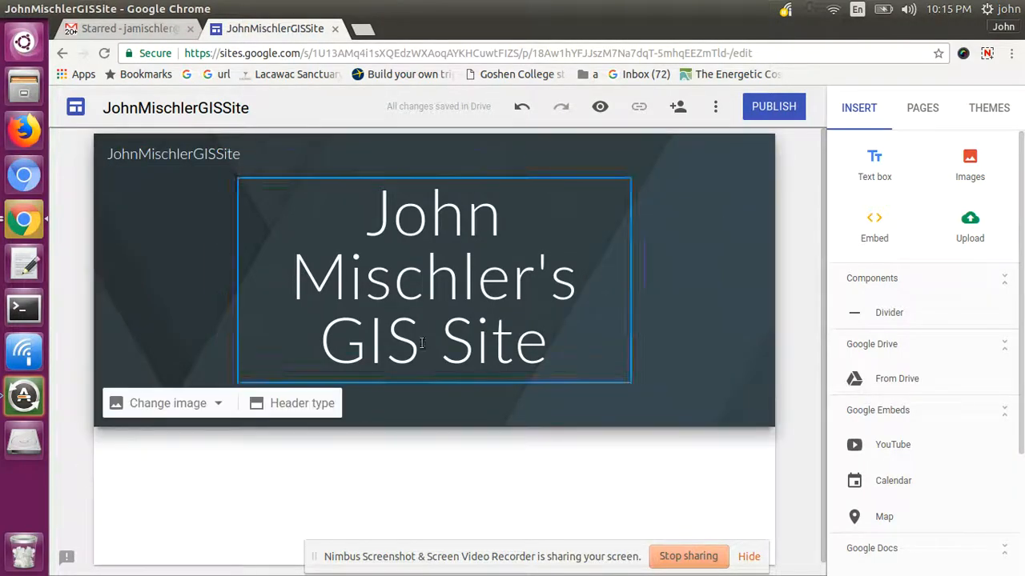
pyautogui.moveTo(825, 253); pyautogui.dragTo(837, 214)
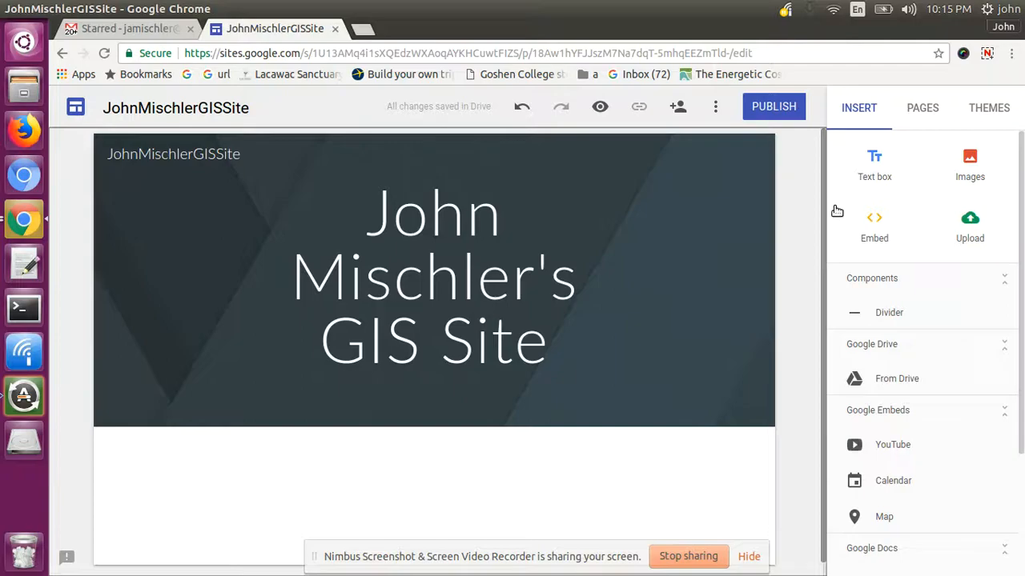
pyautogui.moveTo(836, 210); pyautogui.dragTo(825, 248)
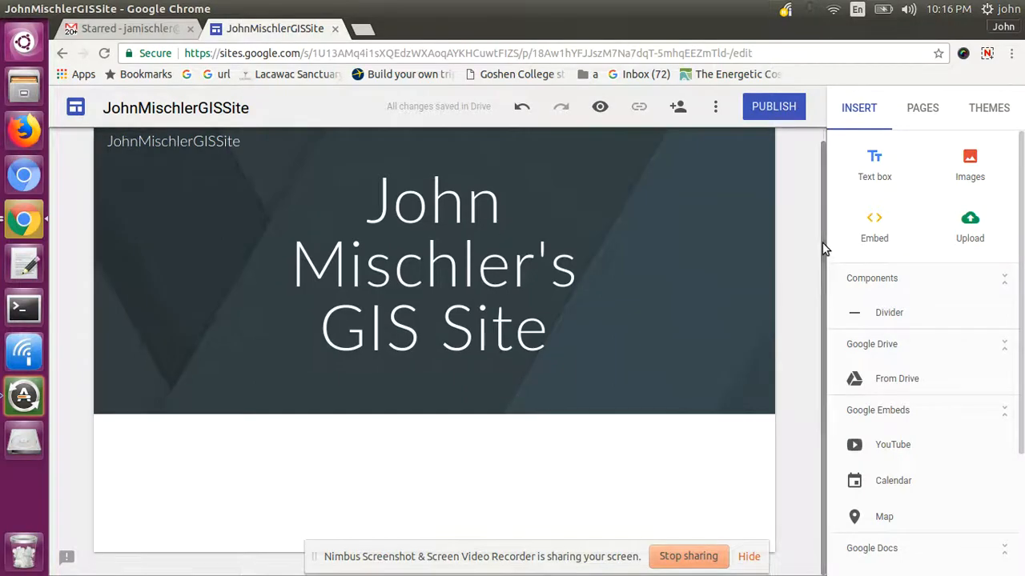
# - Replace the header background with the pale beach photo from the stock image gallery
pyautogui.moveTo(225, 403)
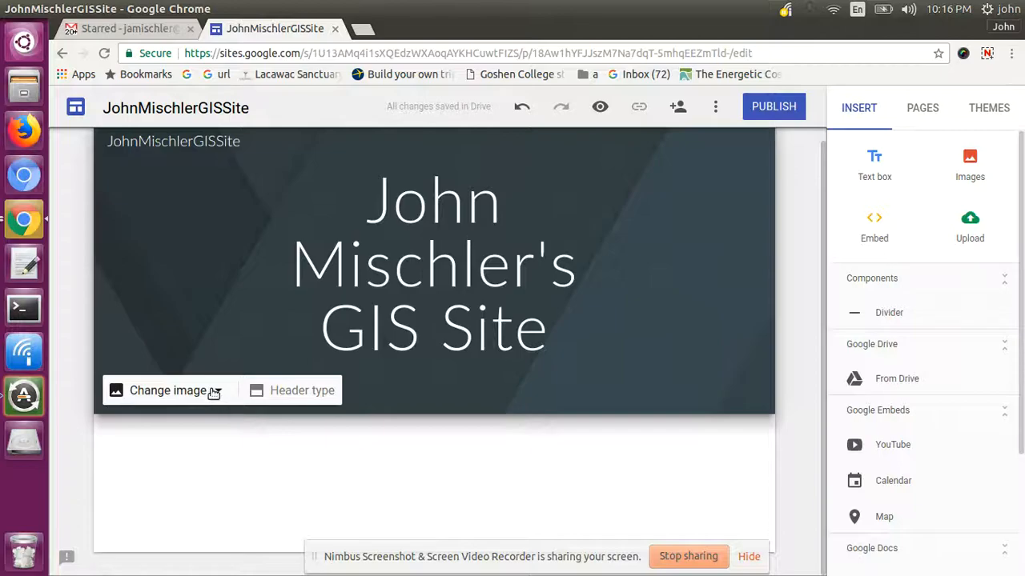
pyautogui.click(214, 392)
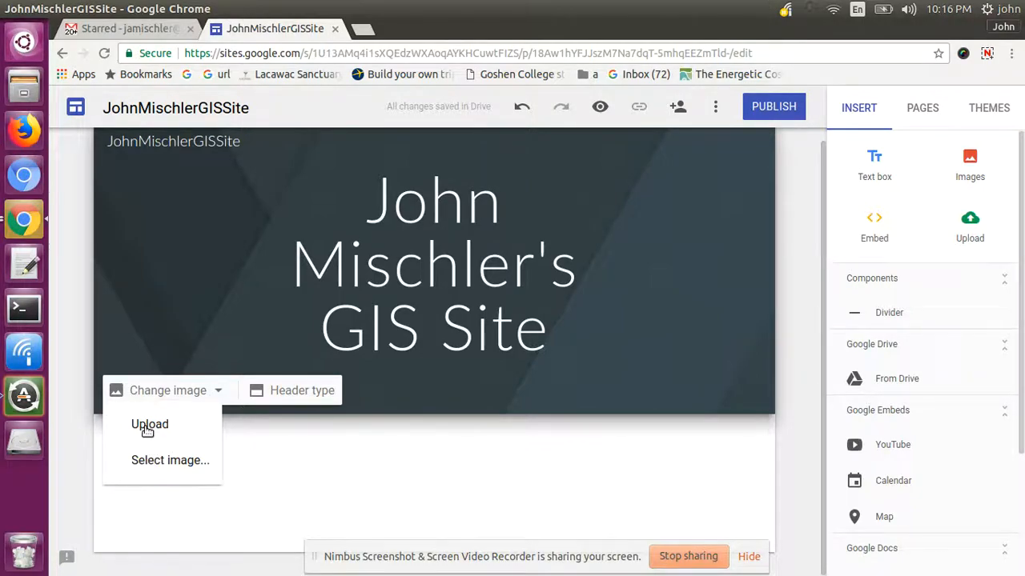
pyautogui.click(165, 464)
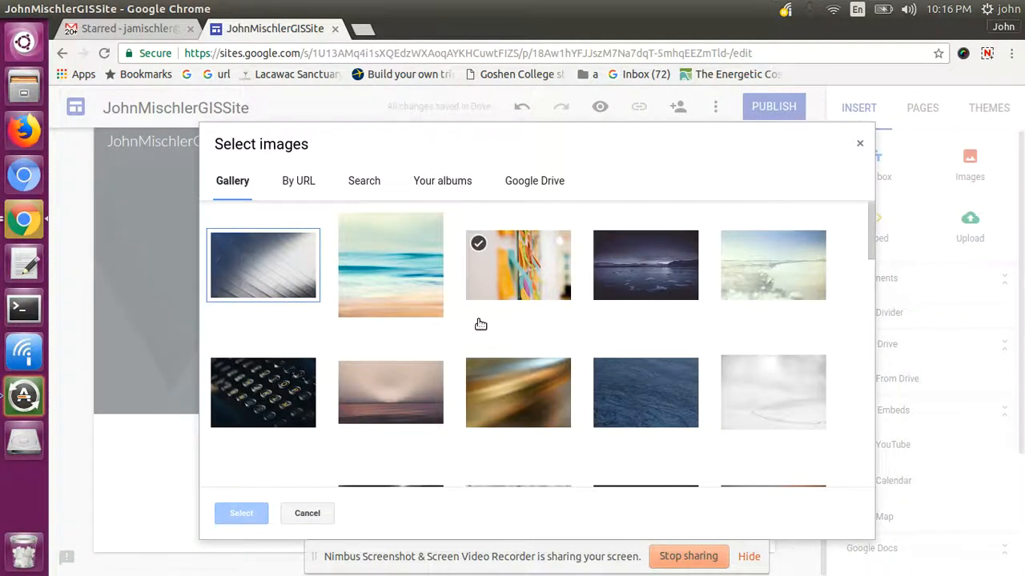
pyautogui.click(745, 278)
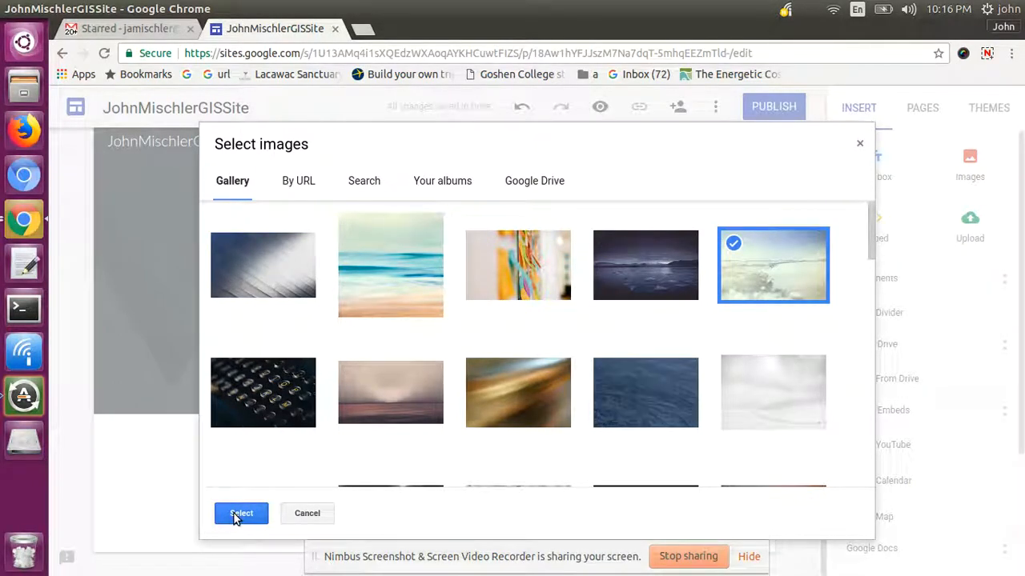
pyautogui.click(240, 513)
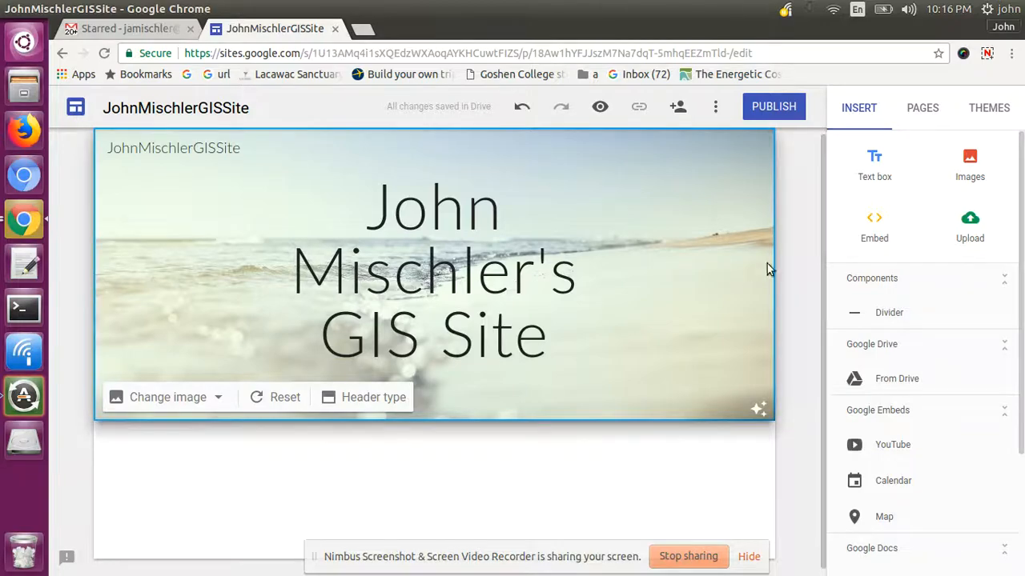
# - Add a heading text box reading 'Why I am Taking this Course' below the header
pyautogui.moveTo(822, 256); pyautogui.dragTo(828, 300)
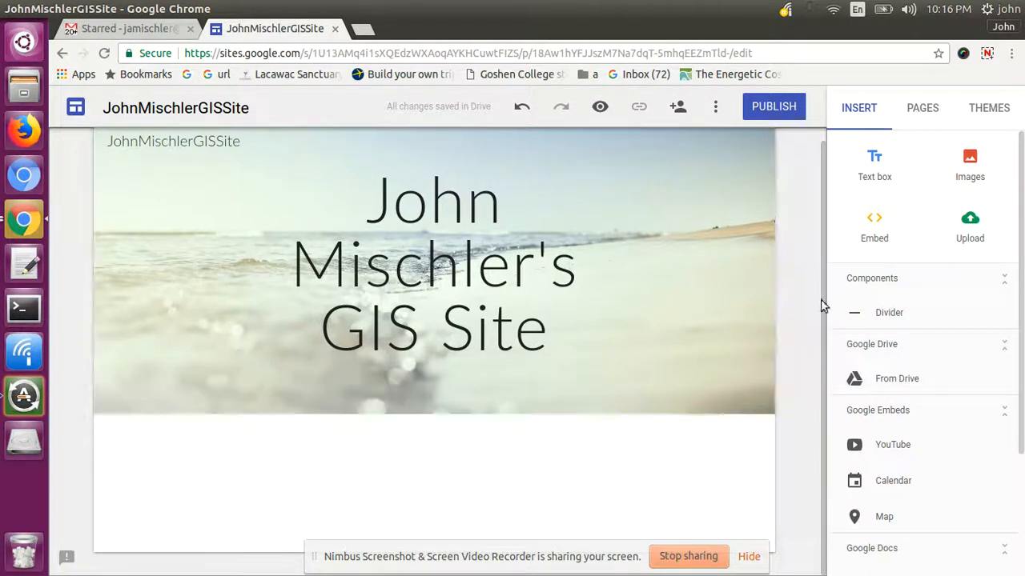
pyautogui.click(874, 160)
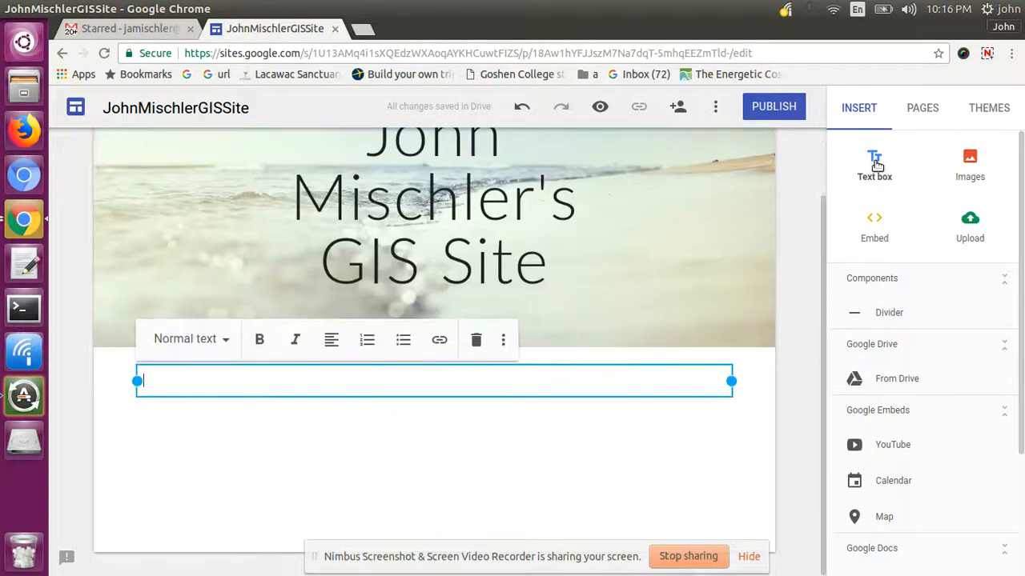
pyautogui.click(225, 340)
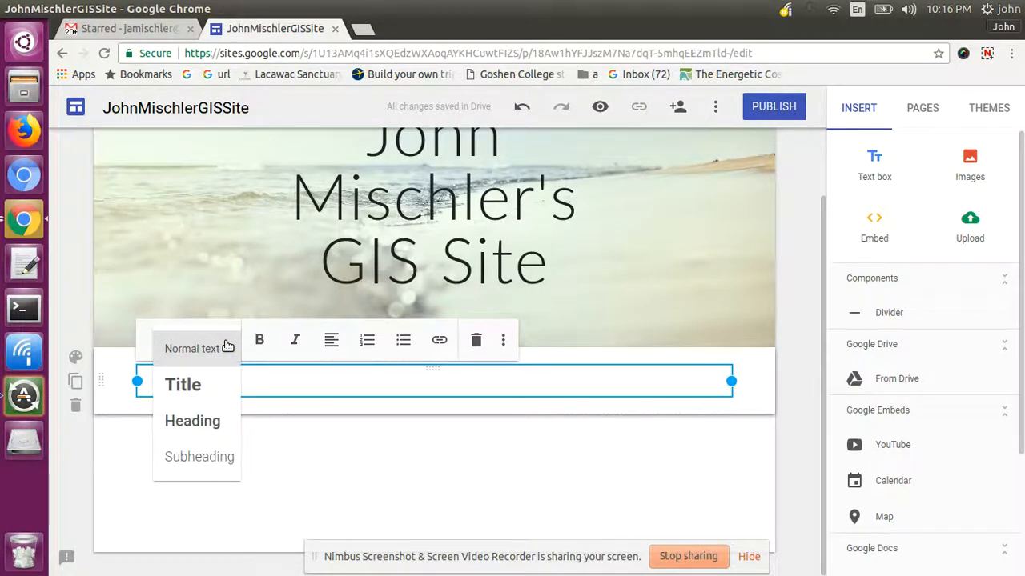
pyautogui.click(201, 422)
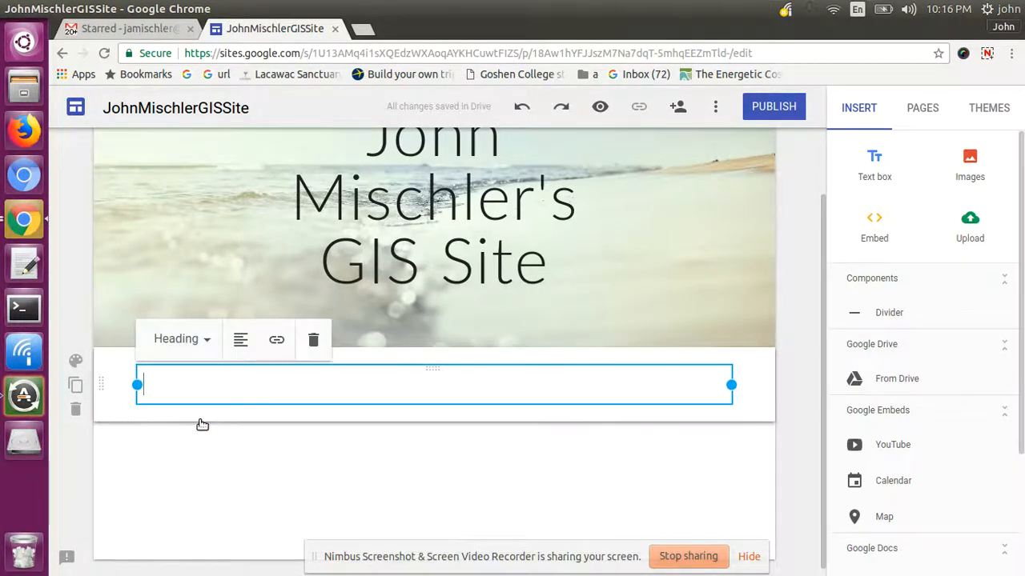
pyautogui.write('Why I am Taking this Course')
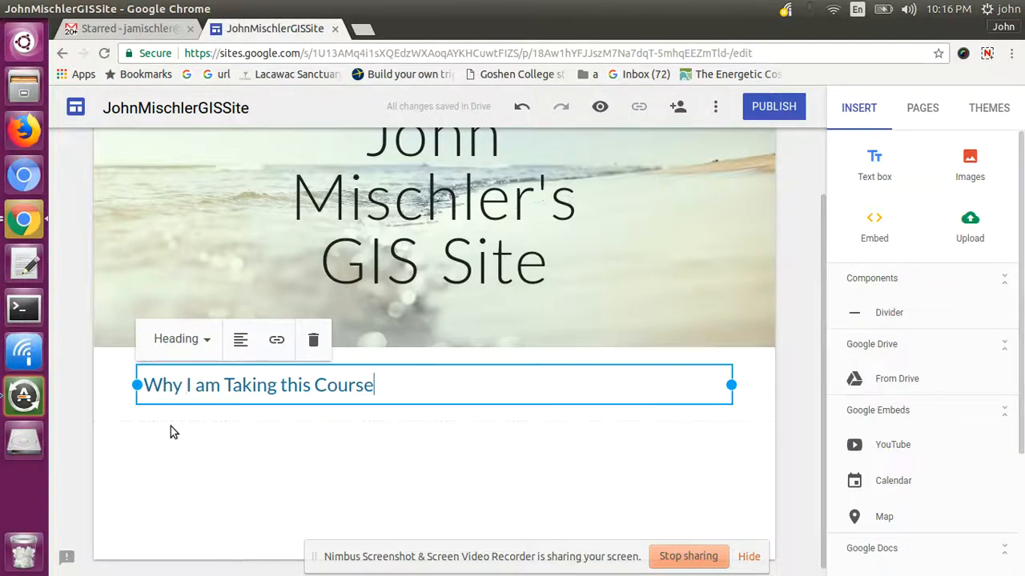
pyautogui.click(161, 460)
# - Add a paragraph beneath it reading 'I am taking this course ....blah blah vla'
pyautogui.click(875, 168)
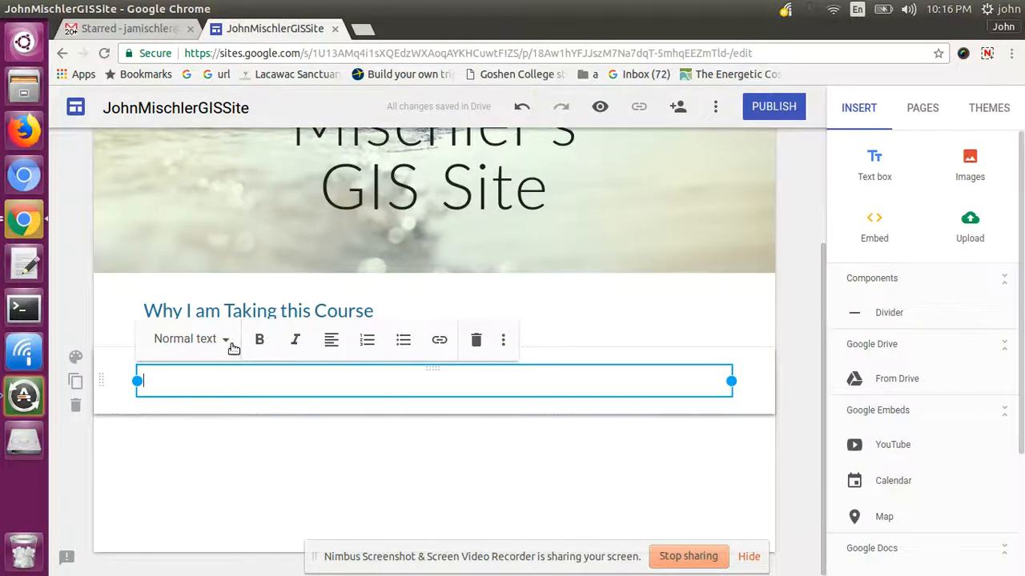
pyautogui.write('I am taking this course ....blah b')
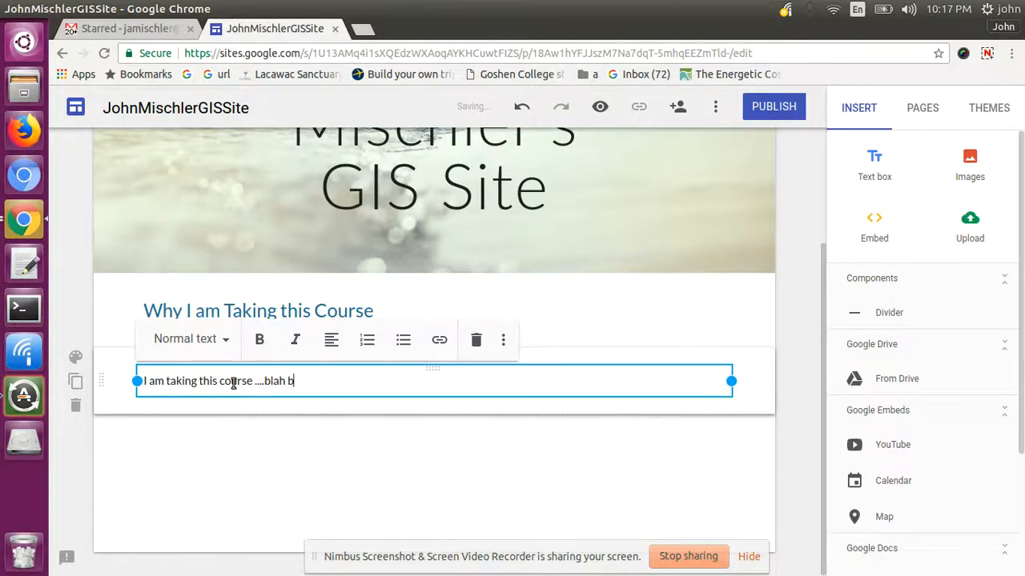
pyautogui.write('lah vla')
pyautogui.press('Return')
pyautogui.press('Return')
pyautogui.press('Return')
pyautogui.press('Return')
pyautogui.press('Return')
pyautogui.press('Return')
pyautogui.press('Return')
pyautogui.press('Return')
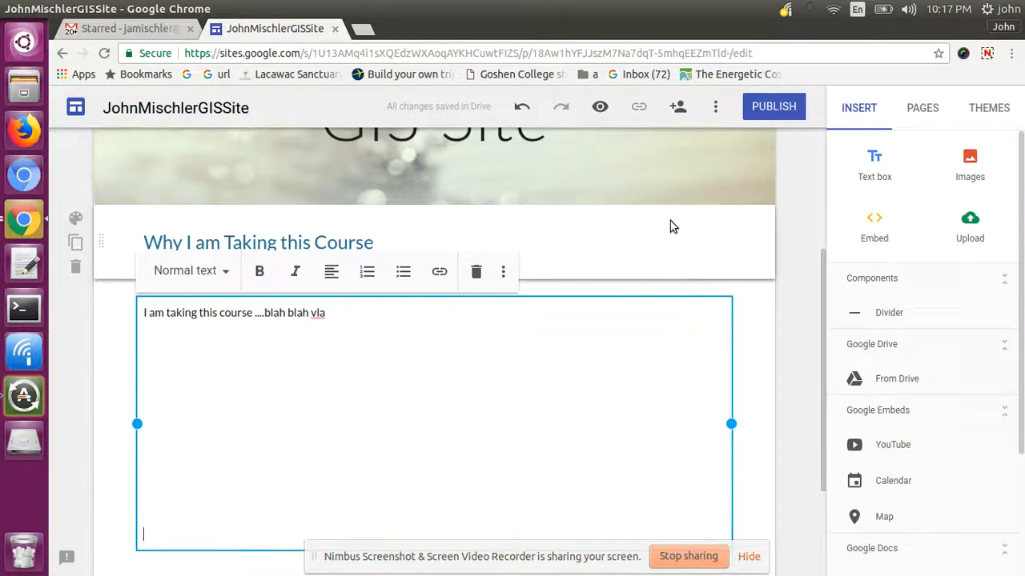
pyautogui.click(747, 301)
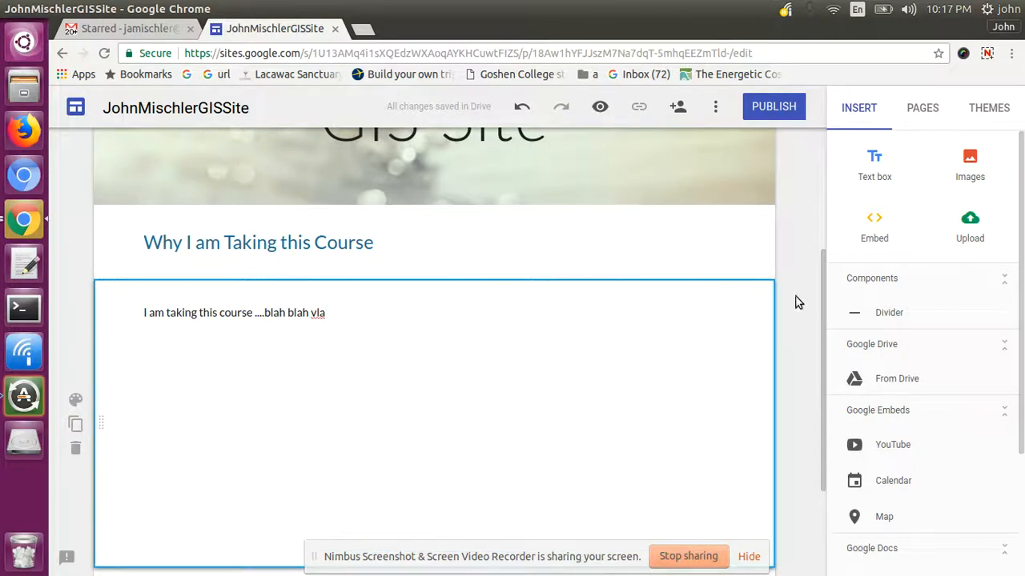
pyautogui.moveTo(824, 313); pyautogui.dragTo(824, 222)
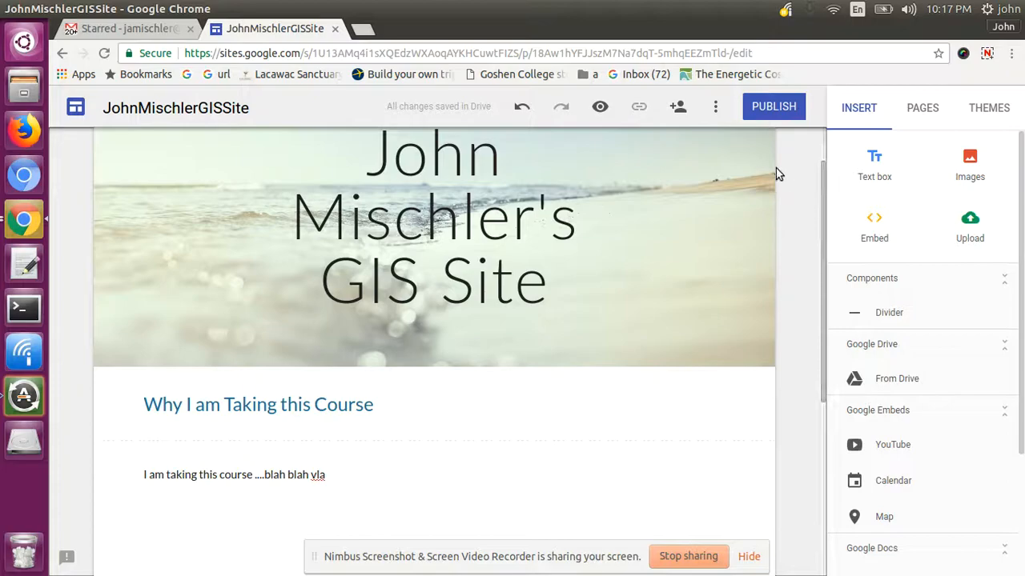
# - Invite a collaborator as site editor by entering their e-mail address, then close sharing
pyautogui.click(678, 112)
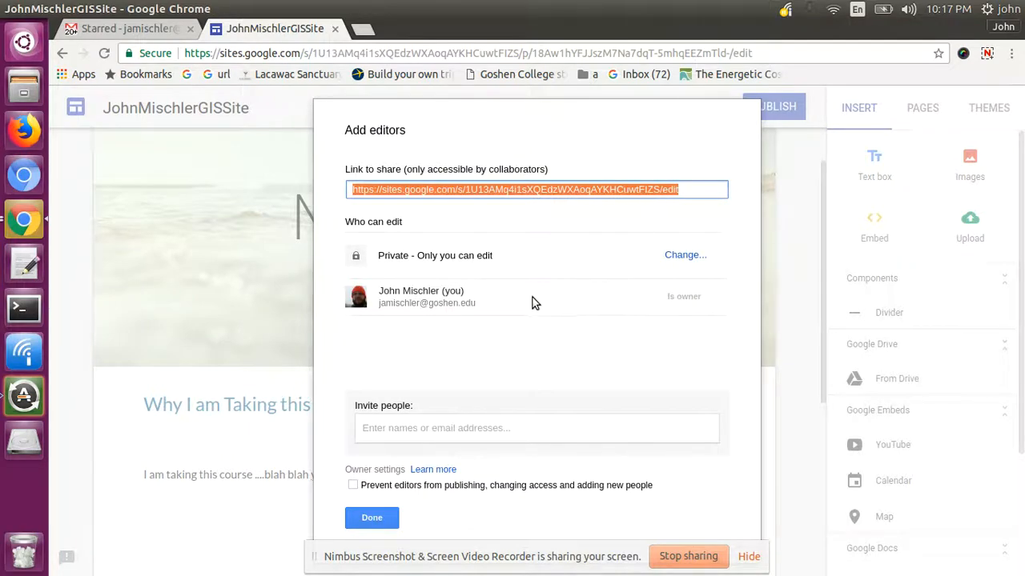
pyautogui.click(468, 426)
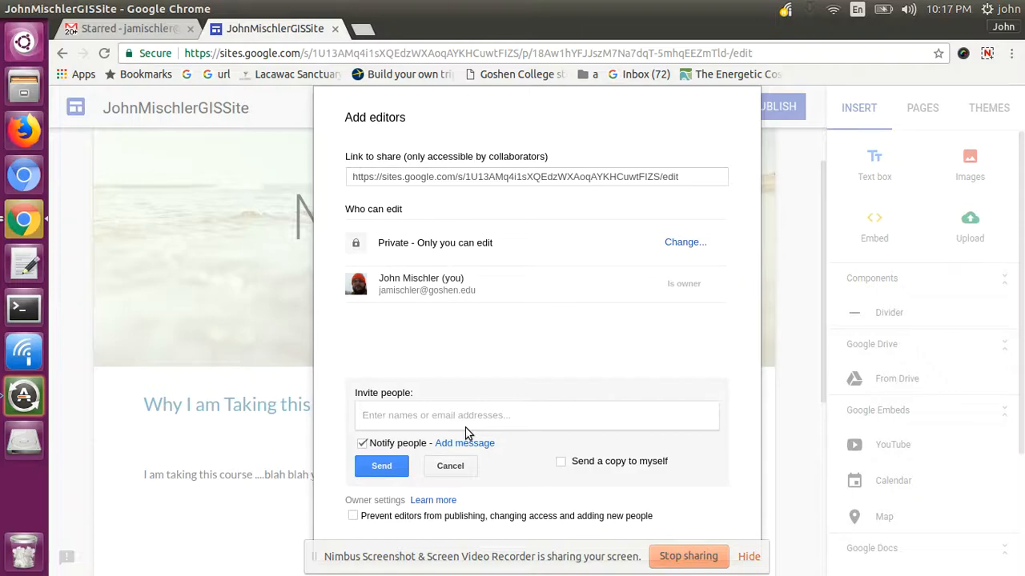
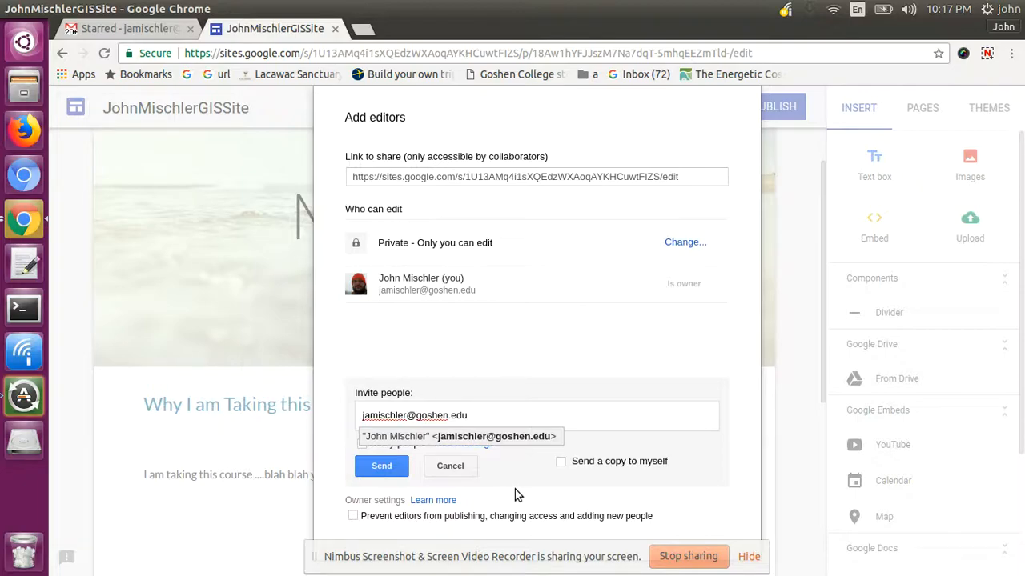
pyautogui.click(383, 469)
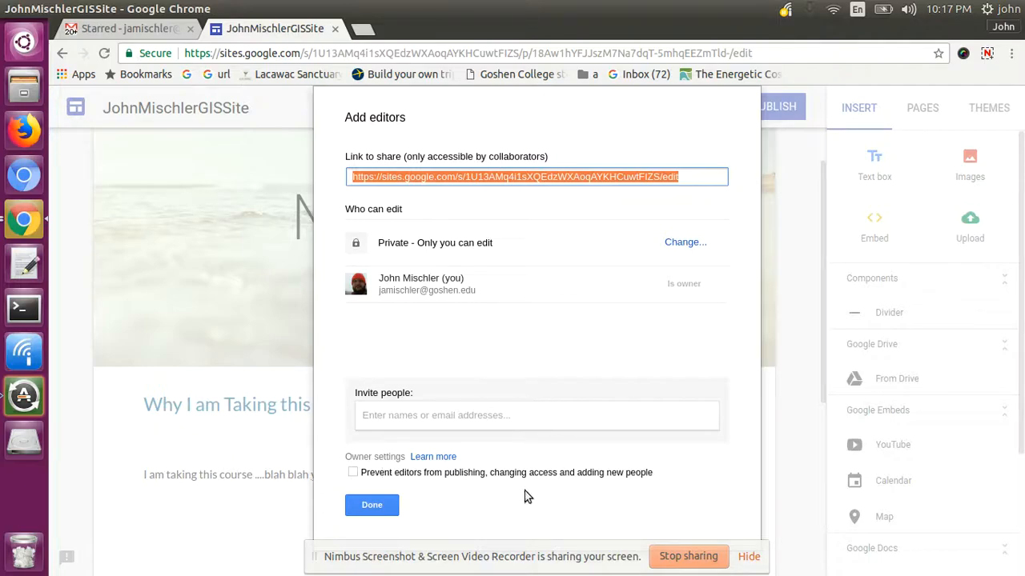
pyautogui.click(372, 505)
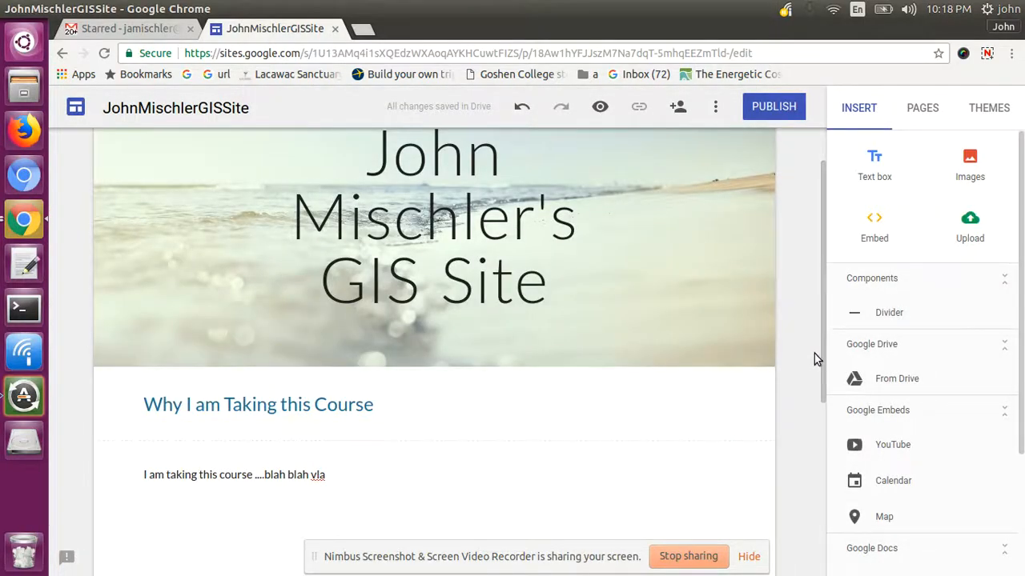
pyautogui.moveTo(823, 352); pyautogui.dragTo(825, 329)
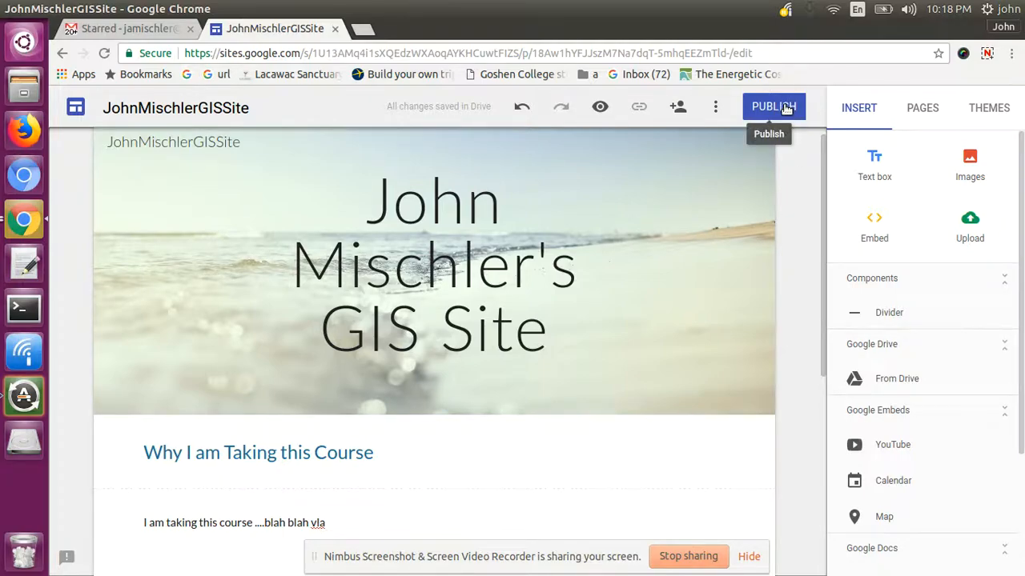
pyautogui.scroll(1, 825, 188)
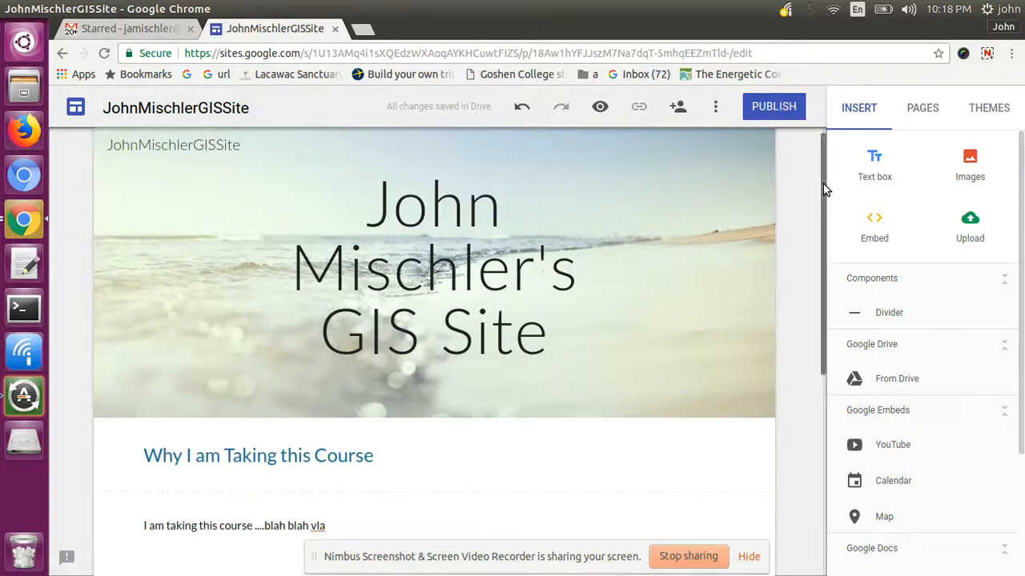
pyautogui.scroll(1, 823, 187)
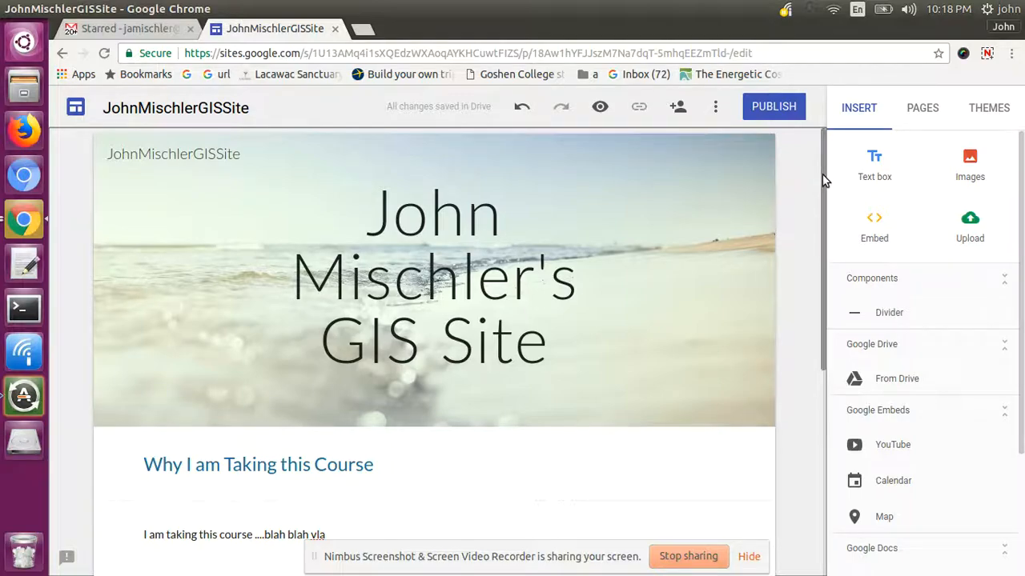
pyautogui.scroll(-1, 825, 190)
pyautogui.moveTo(824, 191); pyautogui.dragTo(823, 211)
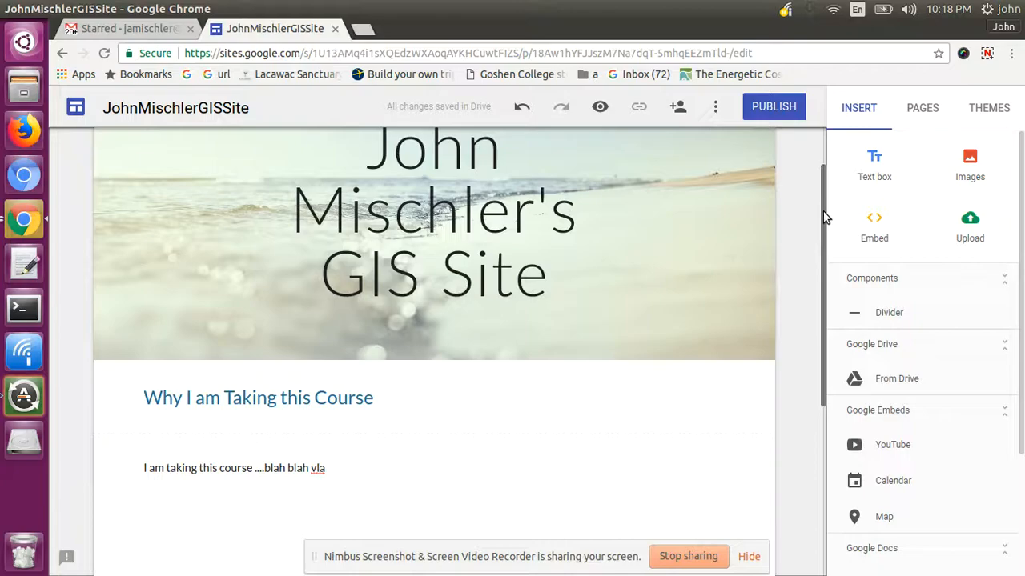
pyautogui.click(601, 107)
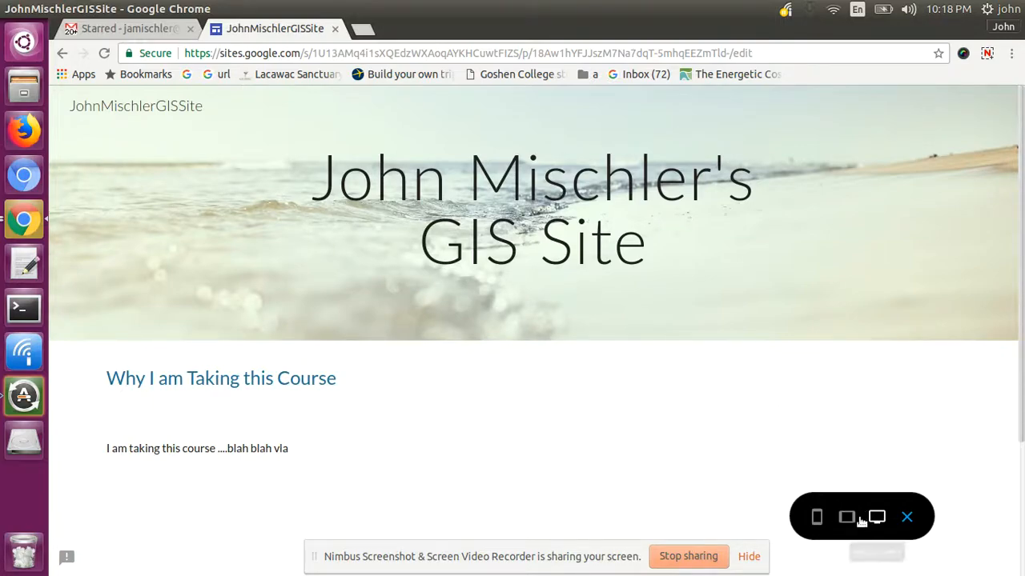
pyautogui.click(818, 519)
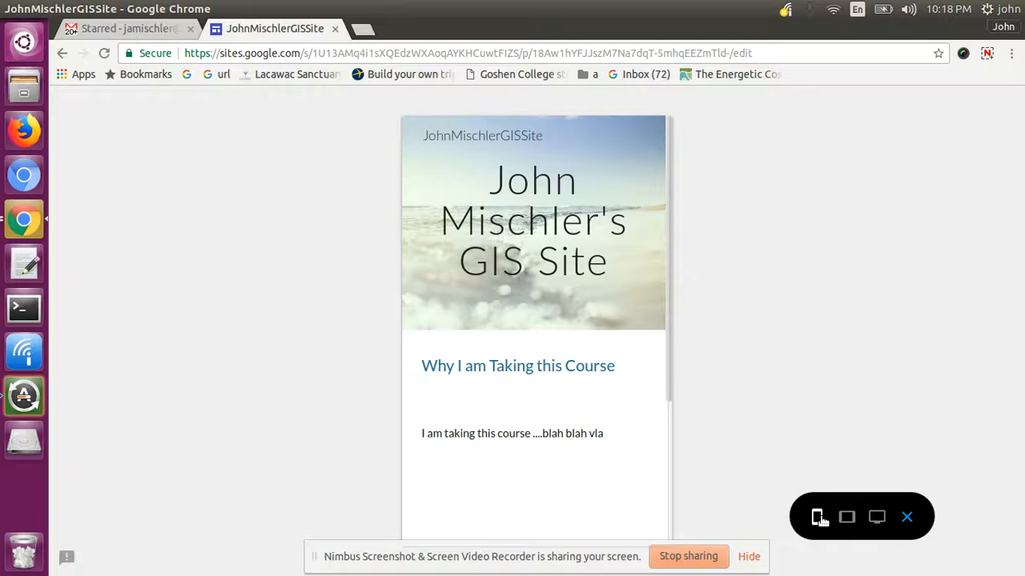
pyautogui.scroll(-1, 668, 297)
pyautogui.scroll(-1, 675, 365)
pyautogui.click(846, 515)
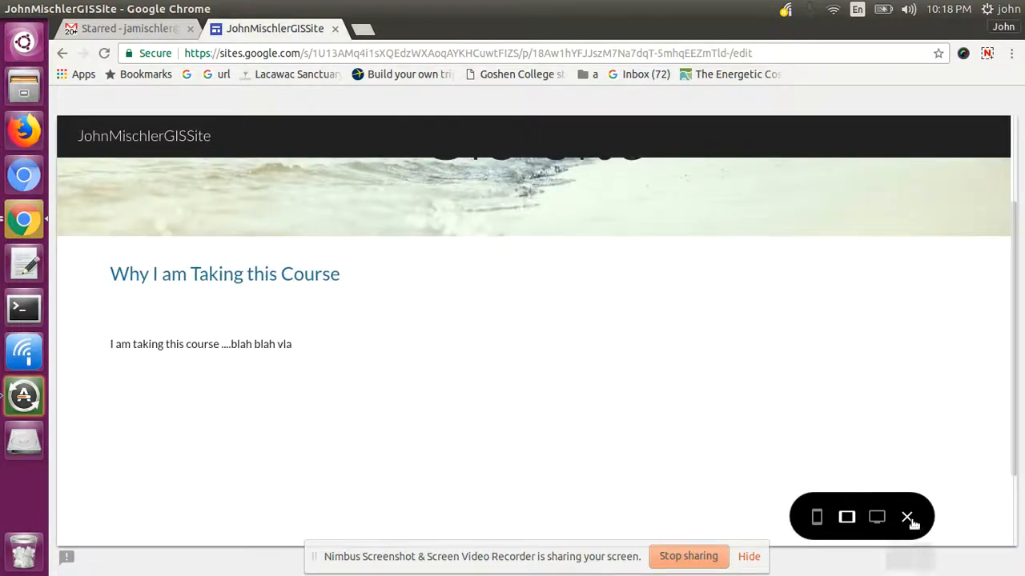
pyautogui.click(908, 519)
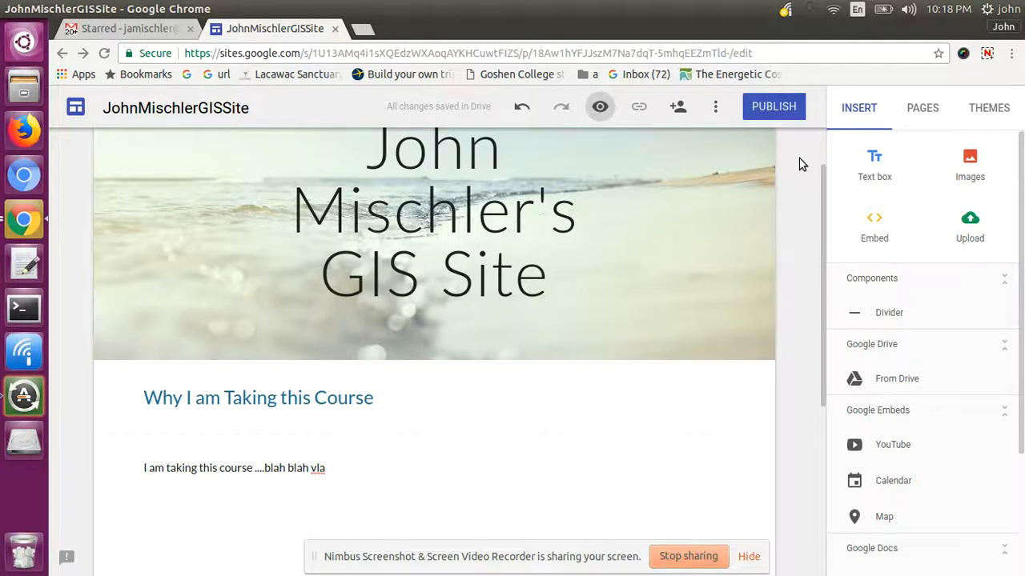
# - Publish the site at its goshen.edu address, visible to anyone on the web
pyautogui.click(770, 106)
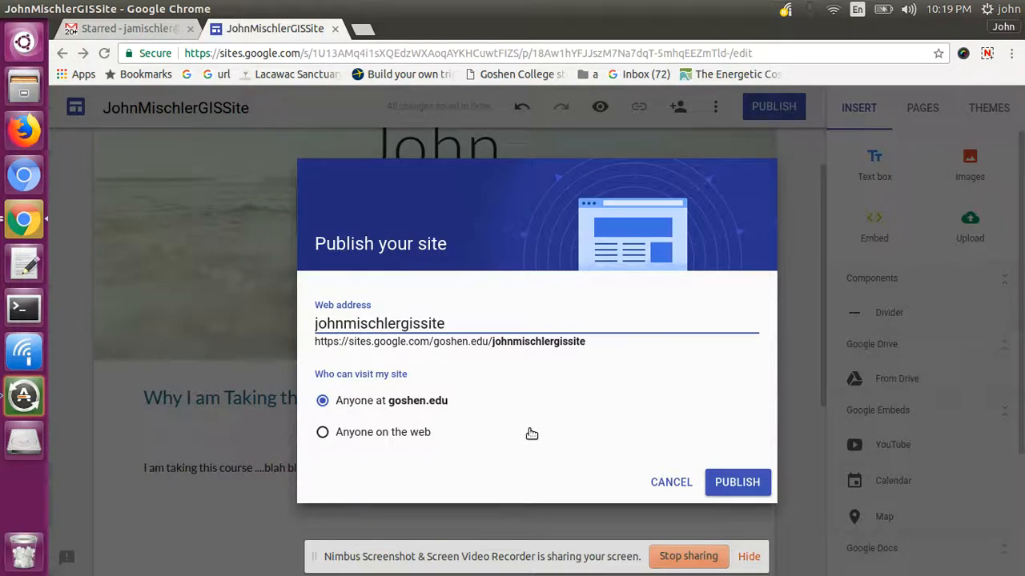
pyautogui.click(323, 432)
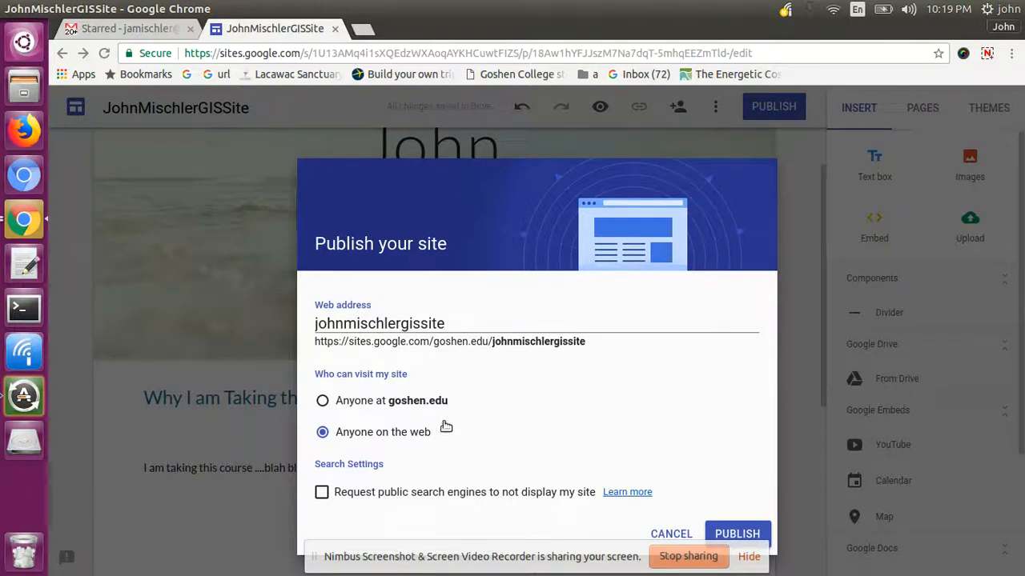
pyautogui.click(737, 534)
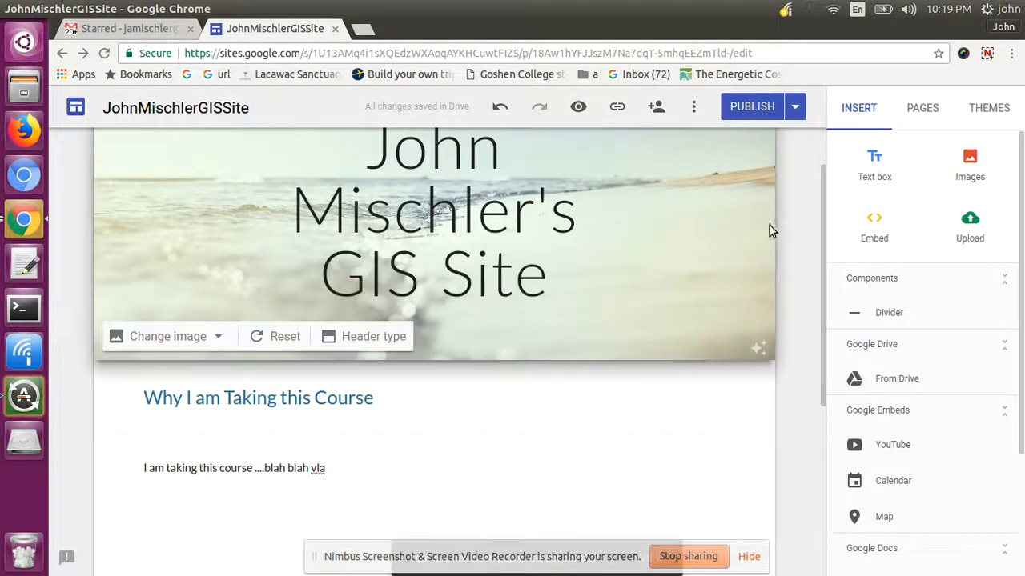
# - Unpublish the site from the publishing options, keeping it only as a draft
pyautogui.click(793, 115)
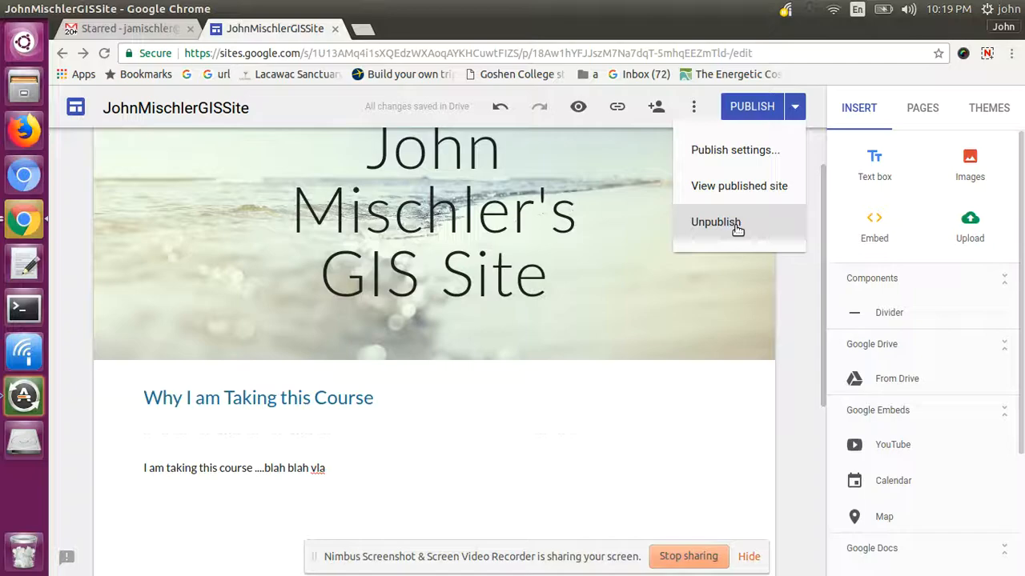
pyautogui.click(737, 229)
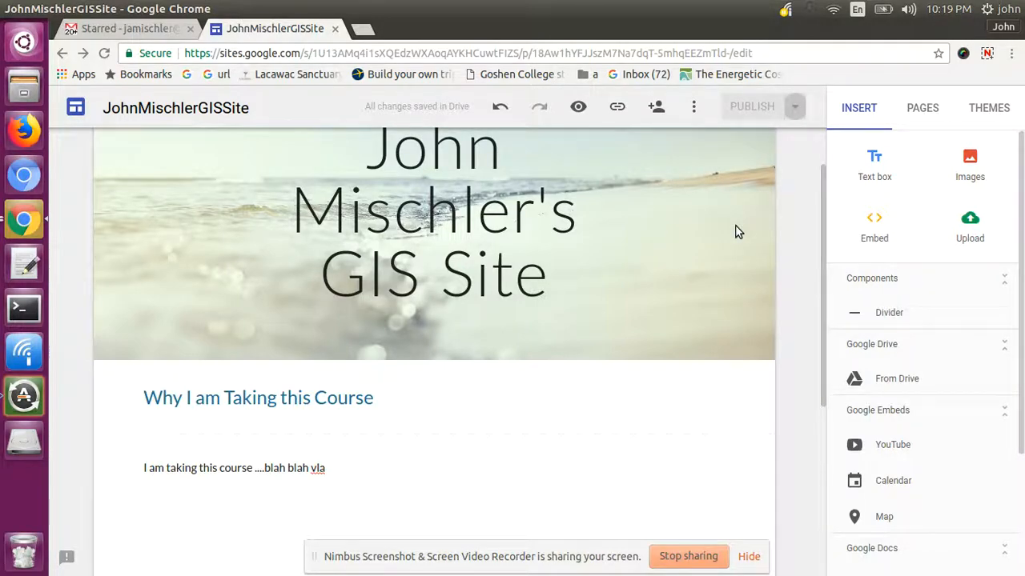
pyautogui.moveTo(823, 196); pyautogui.dragTo(833, 252)
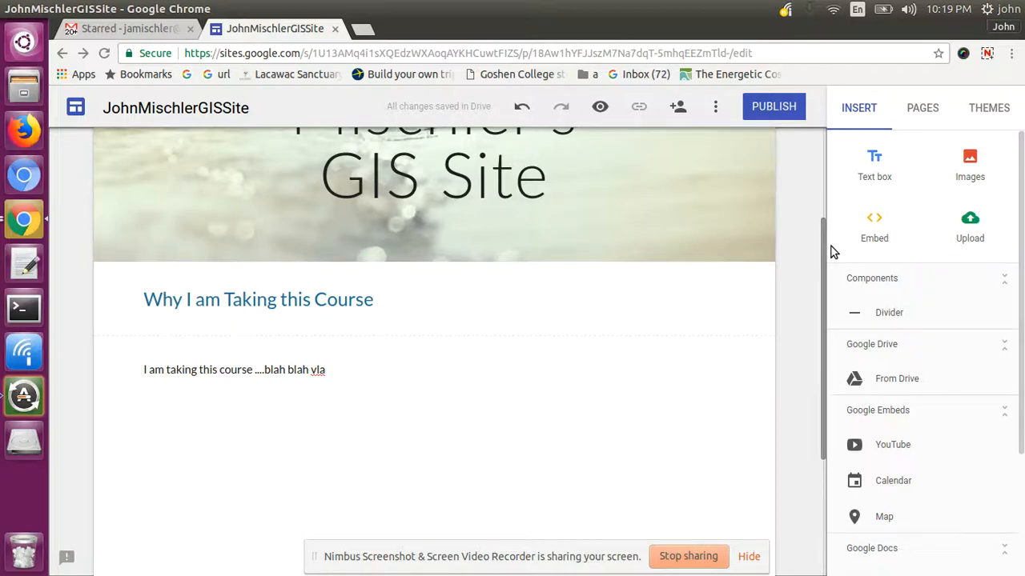
pyautogui.moveTo(828, 252); pyautogui.dragTo(815, 161)
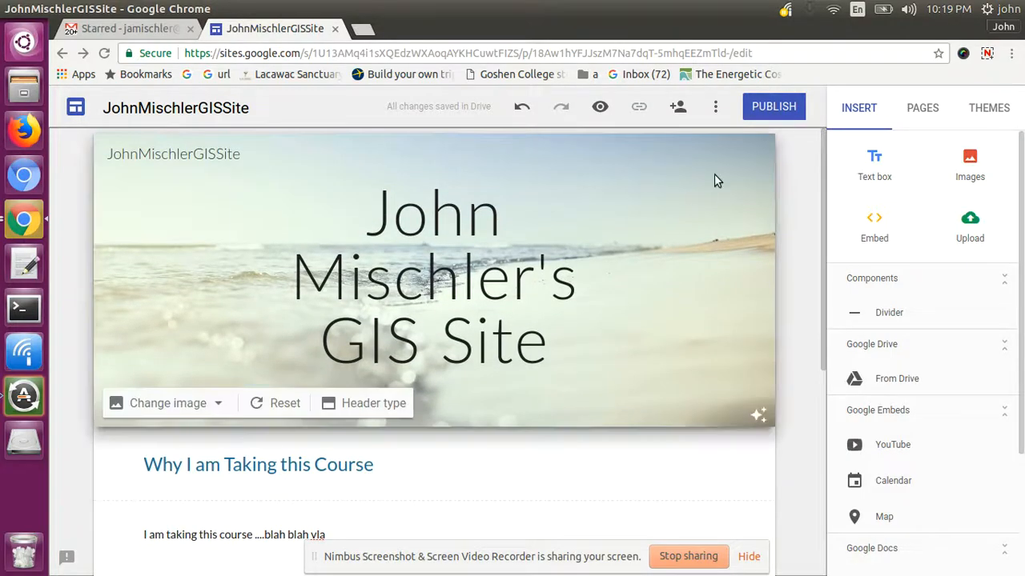
# - Add a new page named 'Assignment 1', correcting its misspelled name before creating it
pyautogui.click(925, 112)
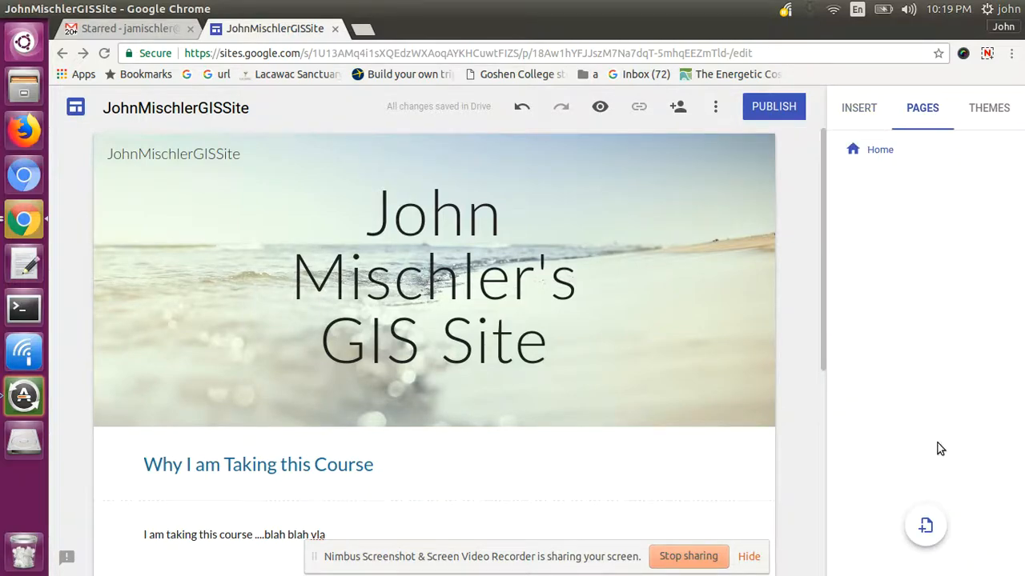
pyautogui.click(926, 525)
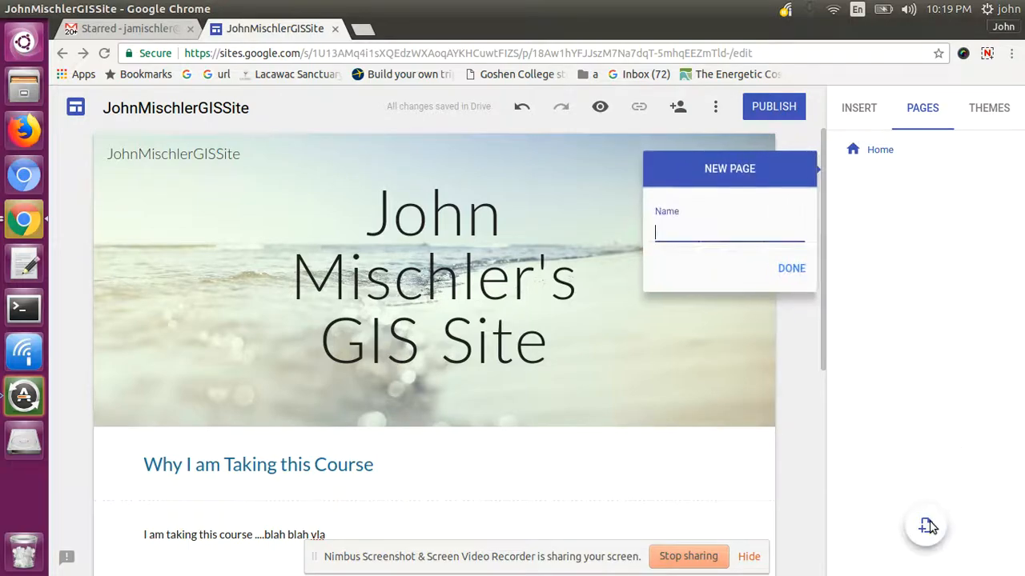
pyautogui.write('Assignemnt')
pyautogui.press('BackSpace')
pyautogui.press('BackSpace')
pyautogui.write('emnt')
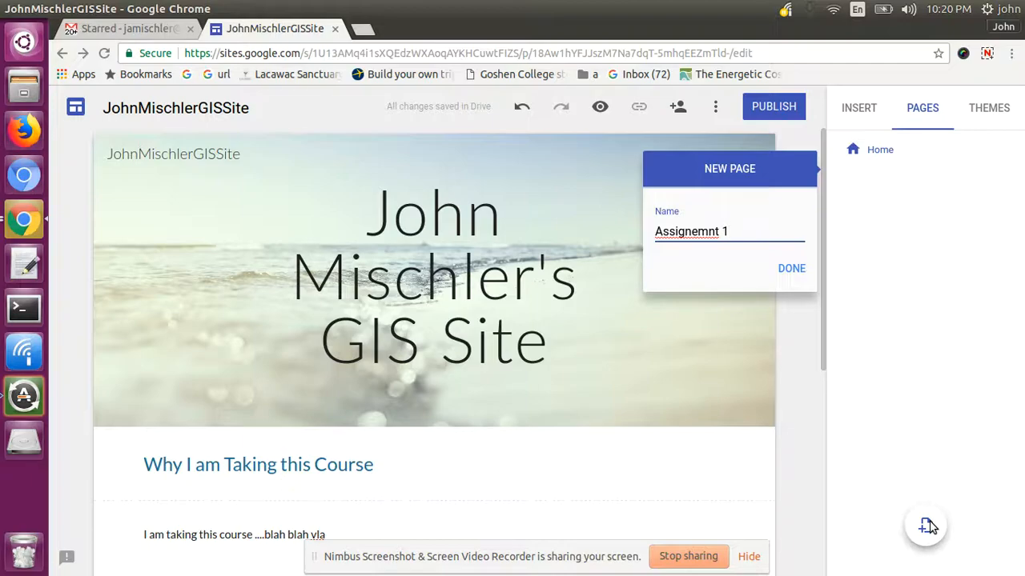
pyautogui.rightClick(680, 231)
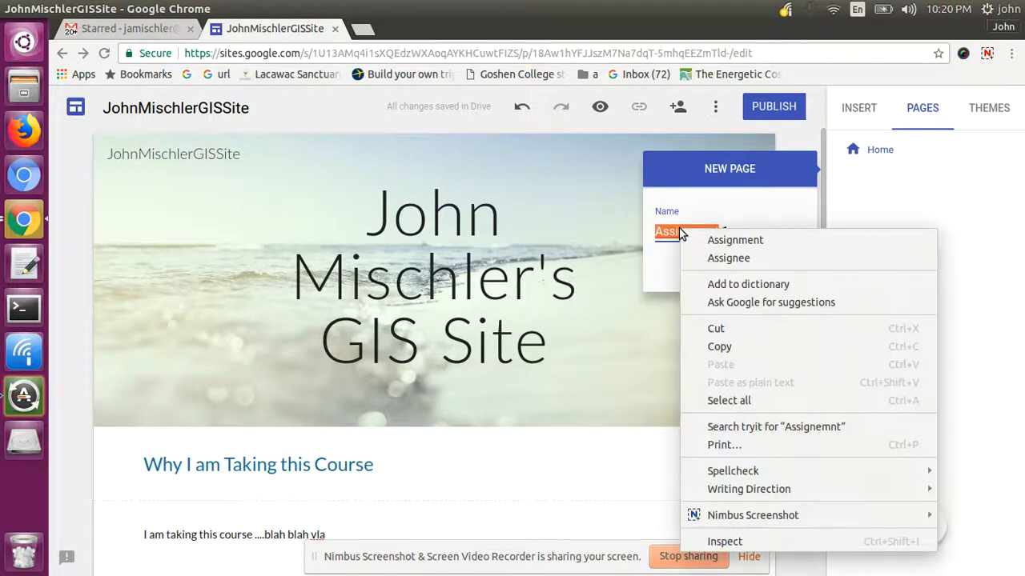
pyautogui.click(698, 239)
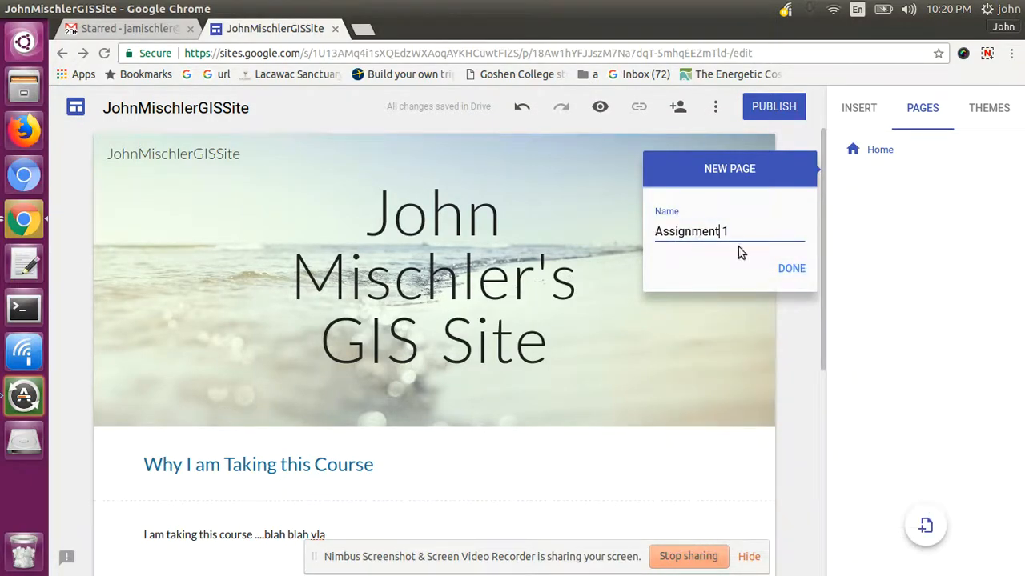
pyautogui.click(796, 273)
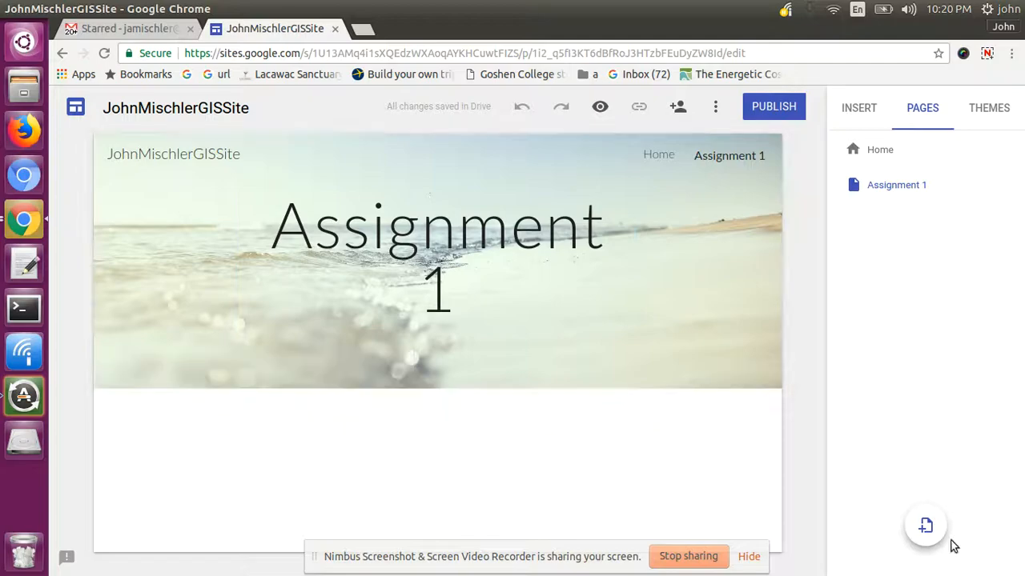
# - Replace the Assignment 1 header's beach image with the colourful sticky-notes gallery photo
pyautogui.click(661, 158)
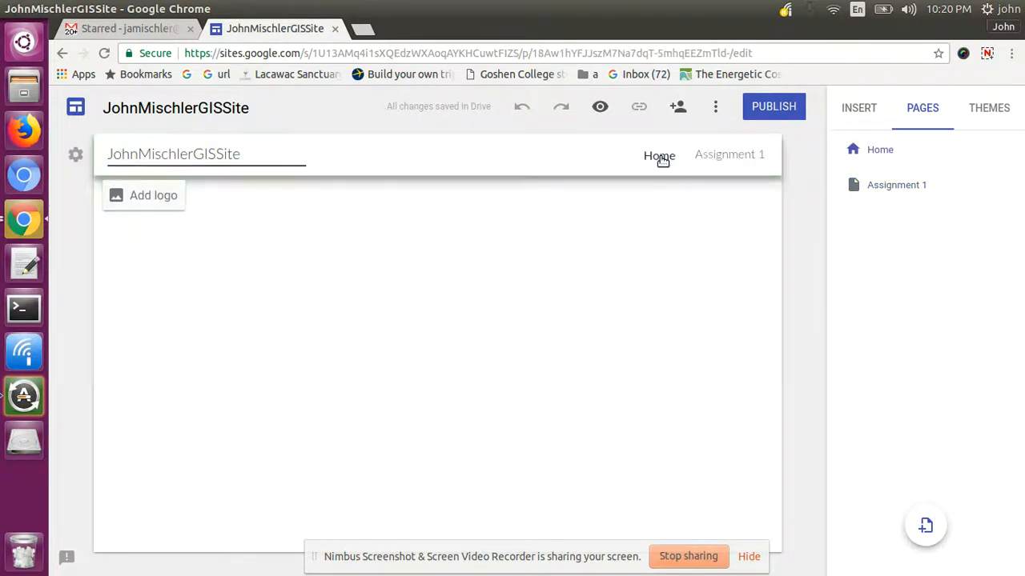
pyautogui.click(708, 157)
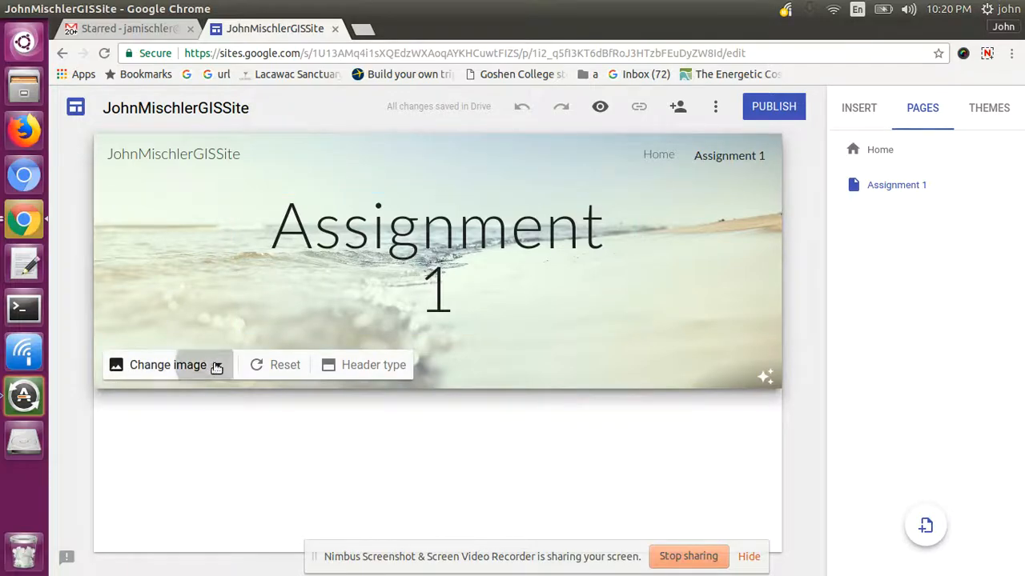
pyautogui.click(217, 366)
pyautogui.click(171, 435)
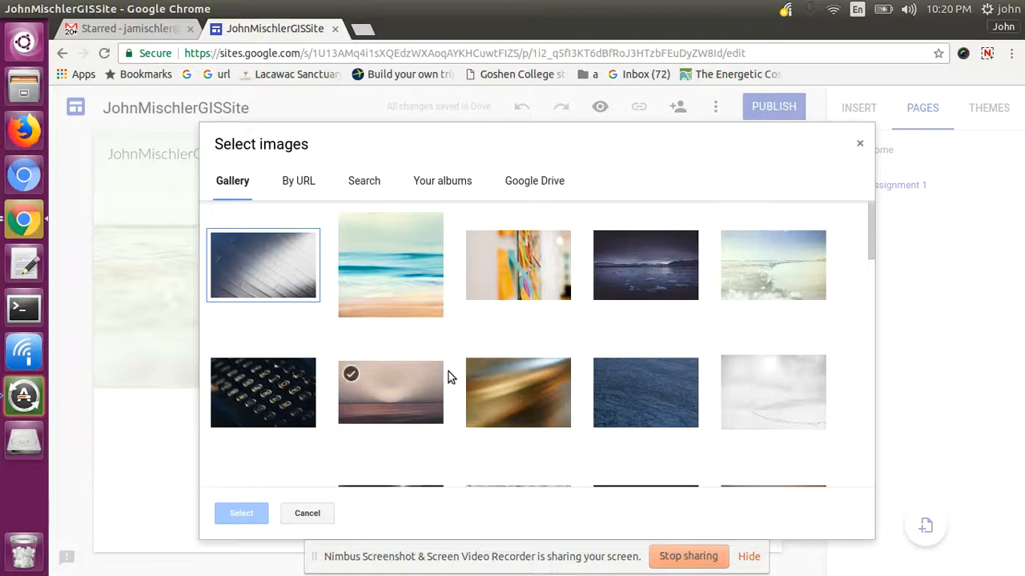
pyautogui.click(496, 264)
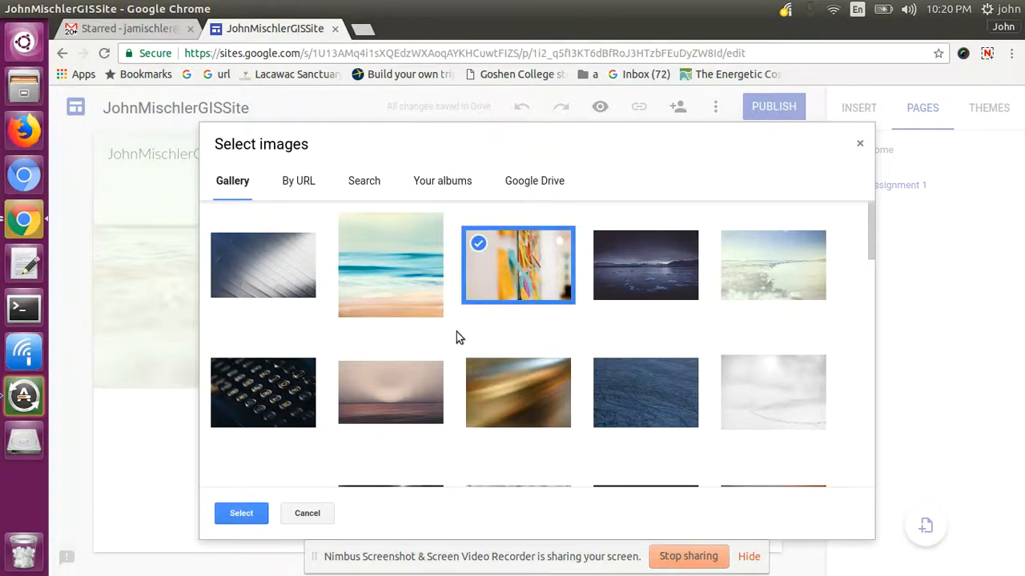
pyautogui.click(242, 514)
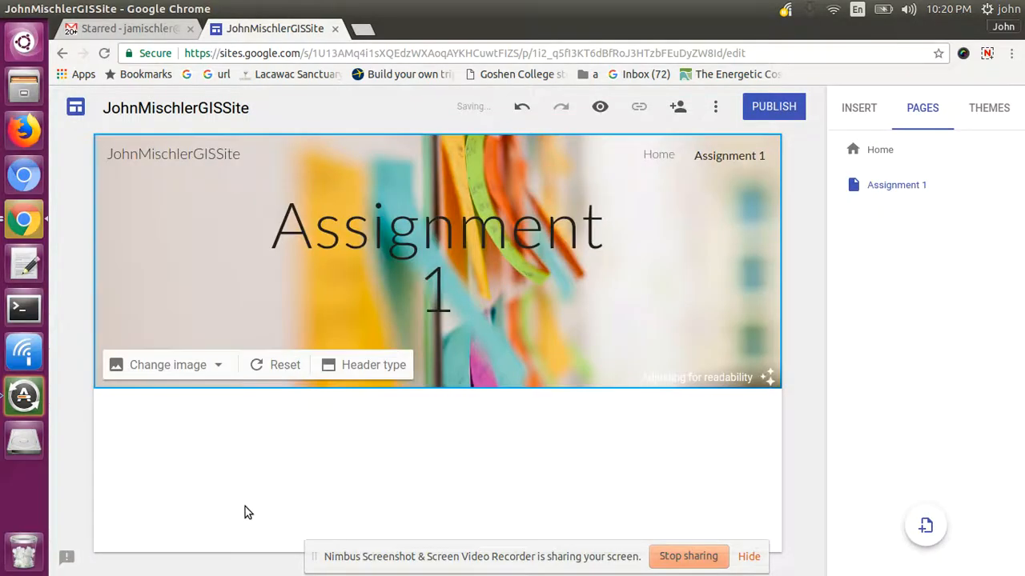
pyautogui.click(874, 155)
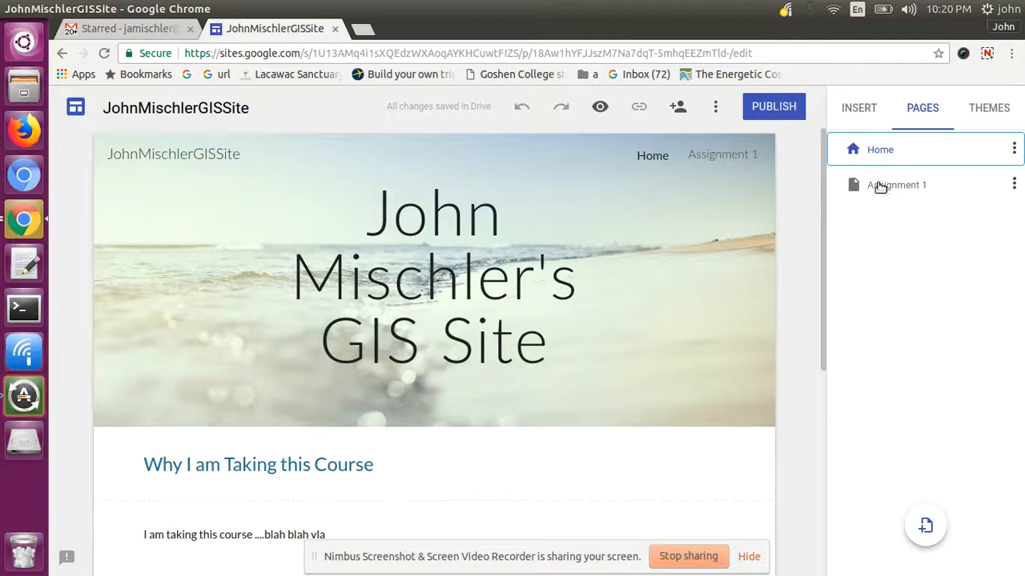
pyautogui.click(878, 186)
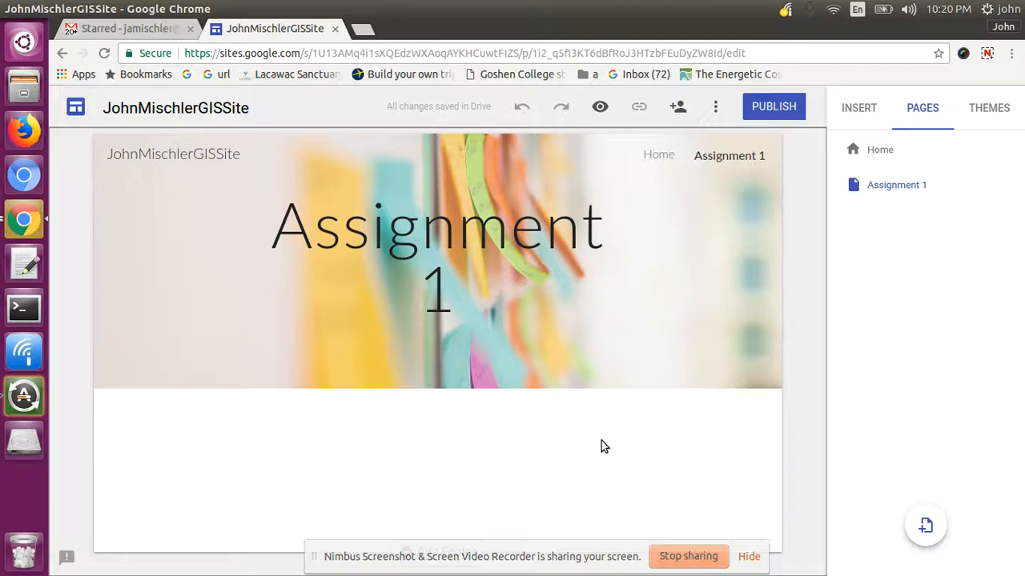
# - Search Google for 'cool climate change maps' in a new tab
pyautogui.hotkey('ctrl', 't')
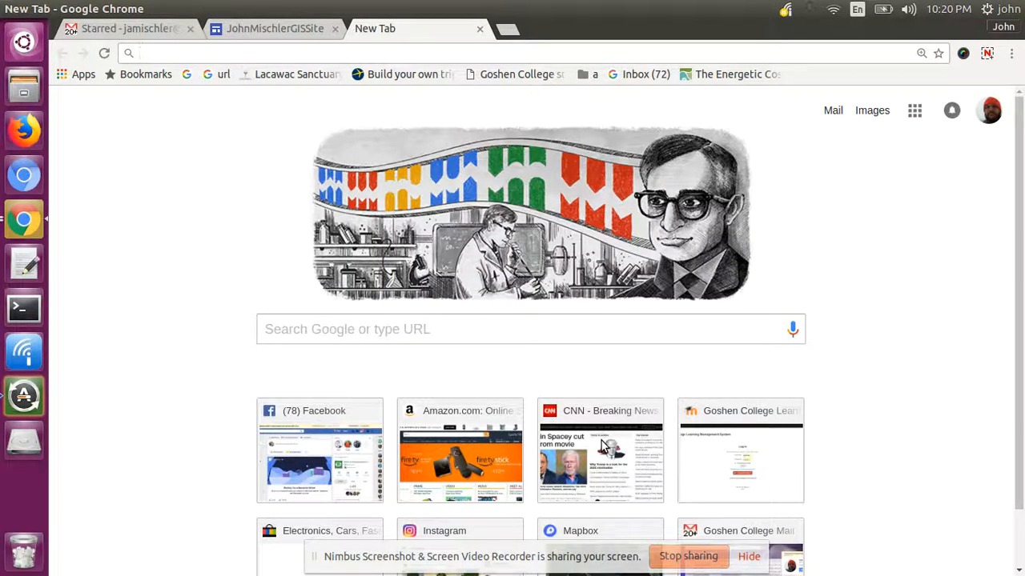
pyautogui.write('m')
pyautogui.press('BackSpace')
pyautogui.press('BackSpace')
pyautogui.write('co')
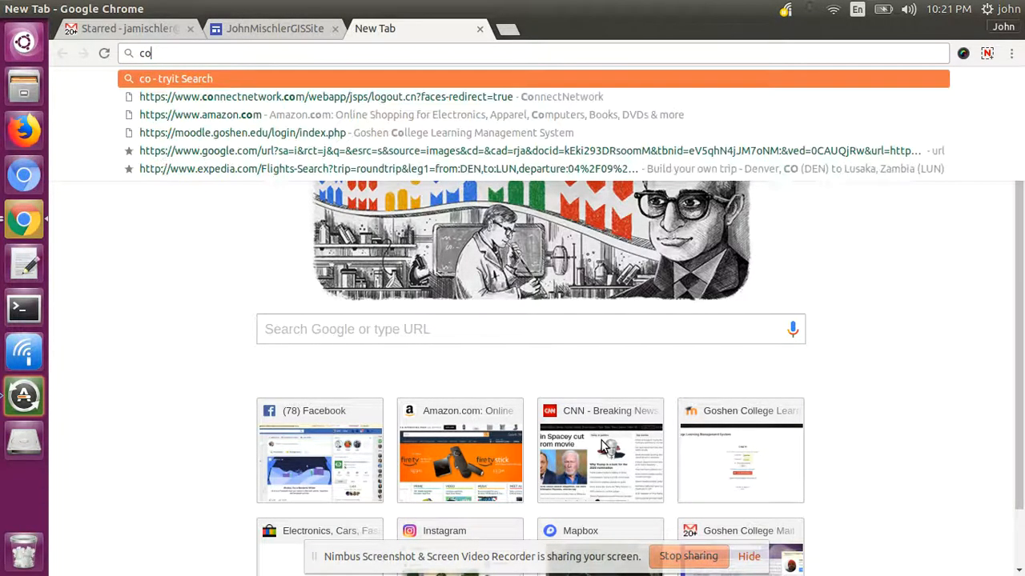
pyautogui.write('l c')
pyautogui.press('BackSpace')
pyautogui.write('climate change ')
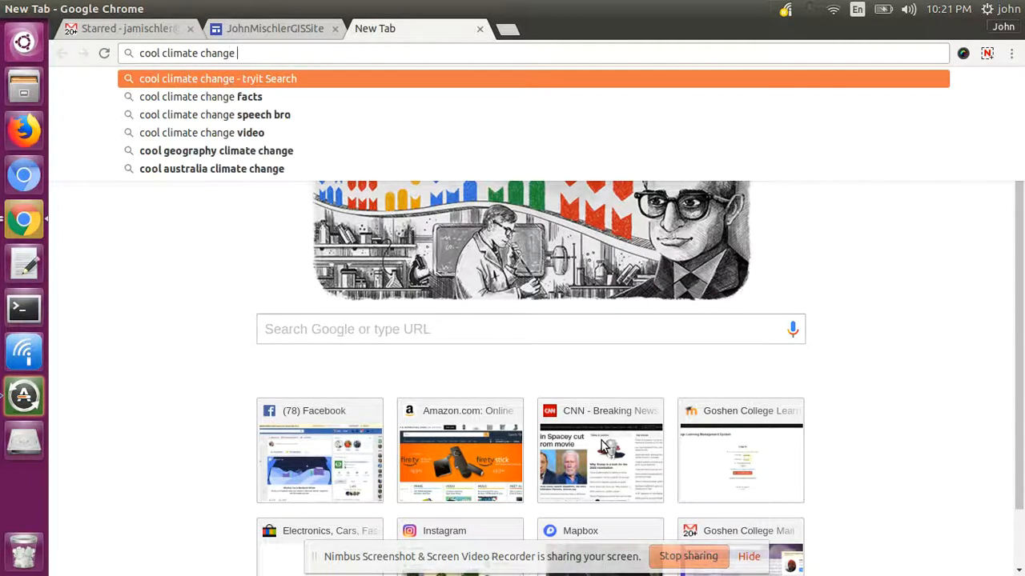
pyautogui.write('maps')
pyautogui.press('Return')
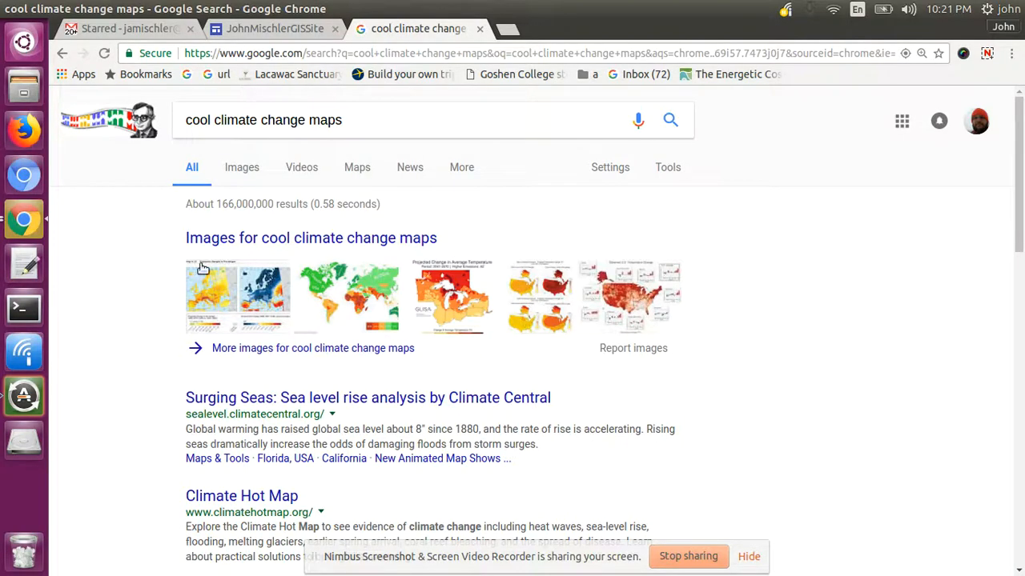
# - Check the image results, then open the Surging Seas sea level rise site
pyautogui.click(242, 169)
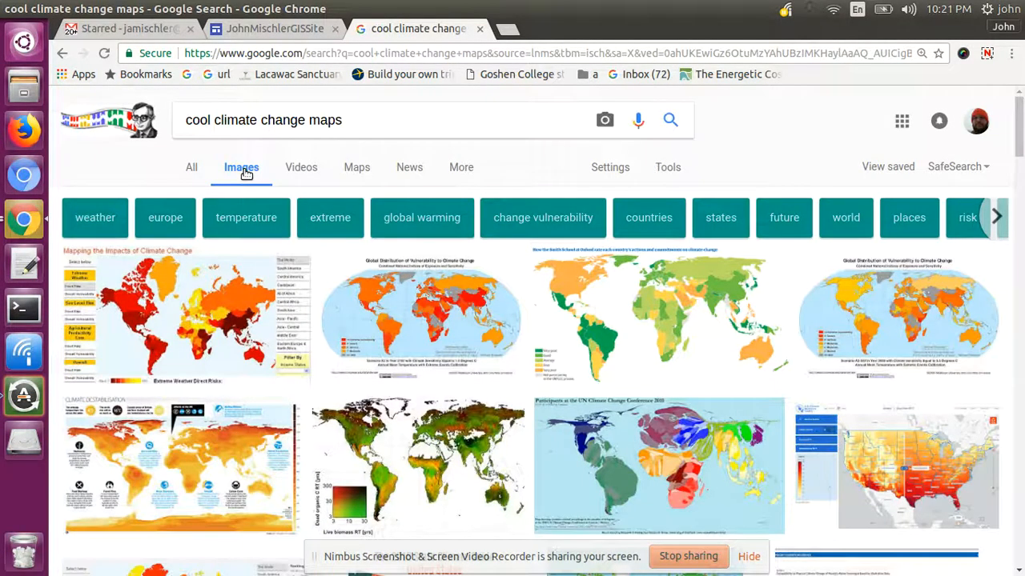
pyautogui.click(63, 54)
pyautogui.click(229, 398)
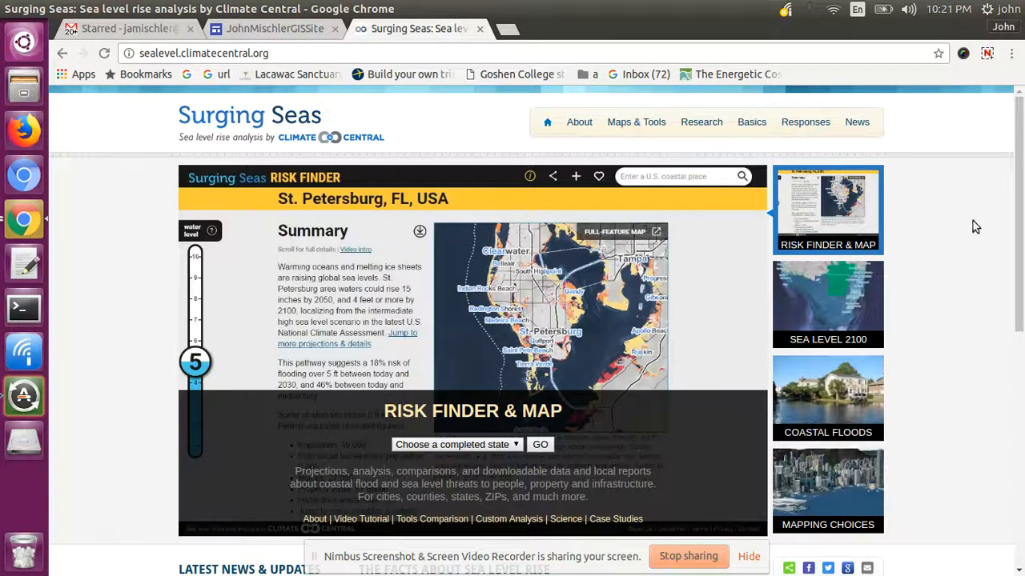
# - Open the Sea Level 2100 feature's multi-scenario Stakes Rising map
pyautogui.moveTo(1022, 117); pyautogui.dragTo(1023, 140)
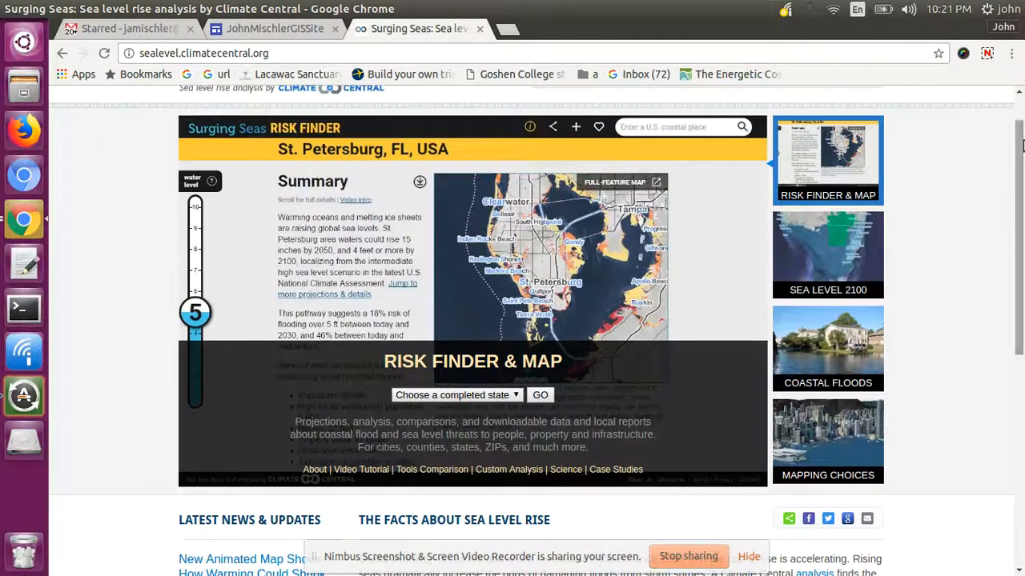
pyautogui.click(829, 239)
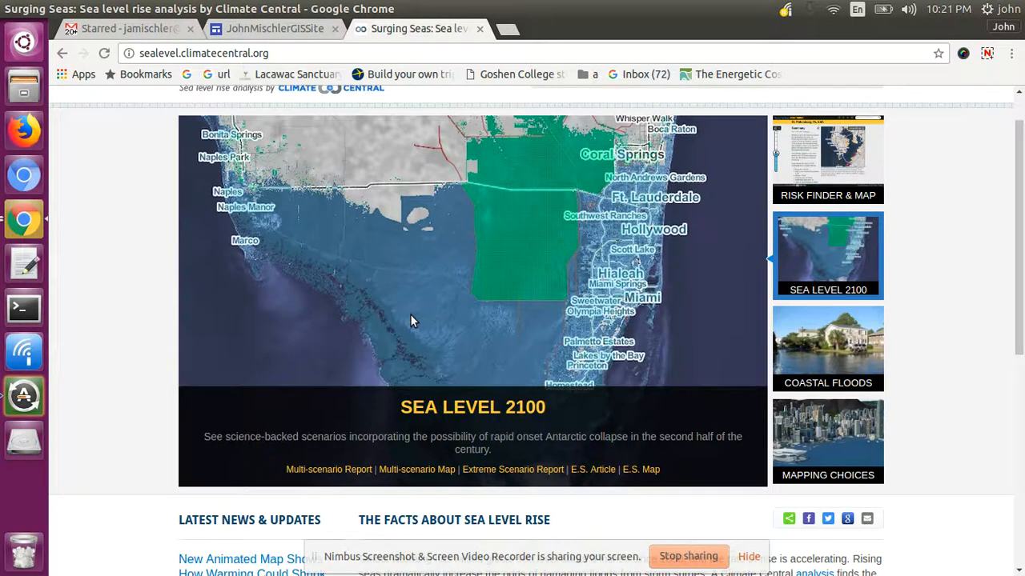
pyautogui.click(420, 467)
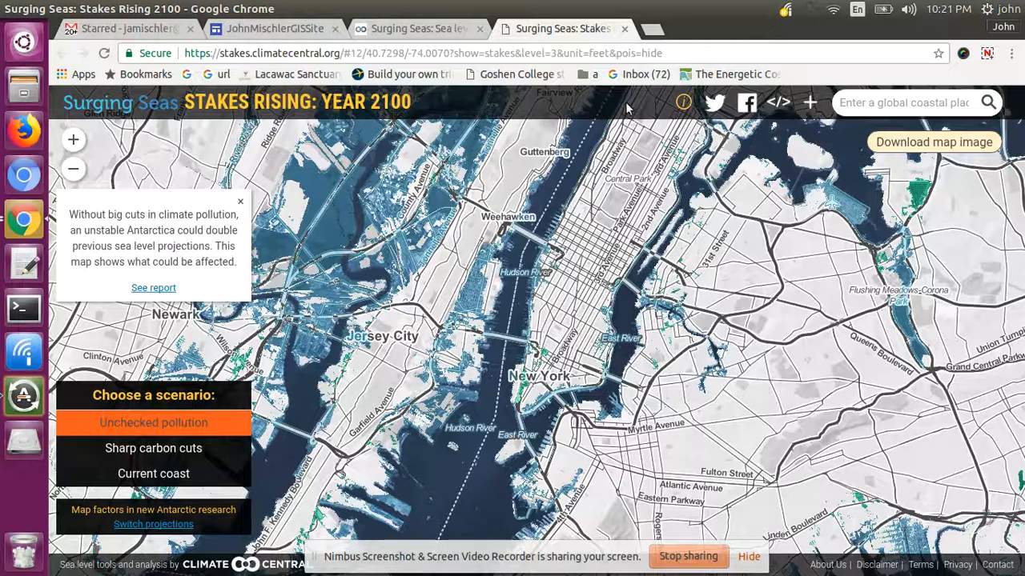
# - Zoom the map out over New York, close its info note, and select its web address
pyautogui.moveTo(618, 427); pyautogui.dragTo(656, 441)
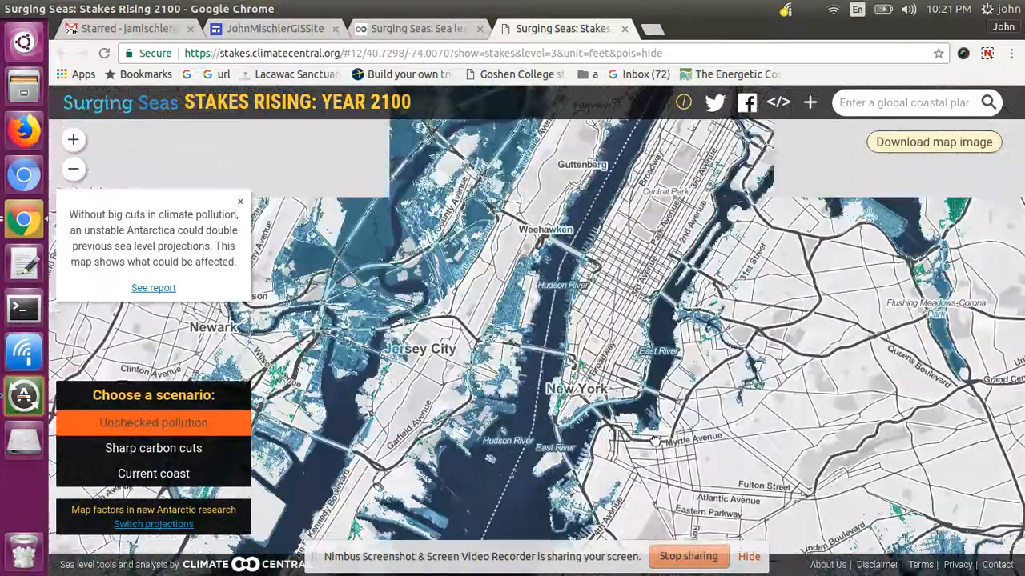
pyautogui.click(73, 169)
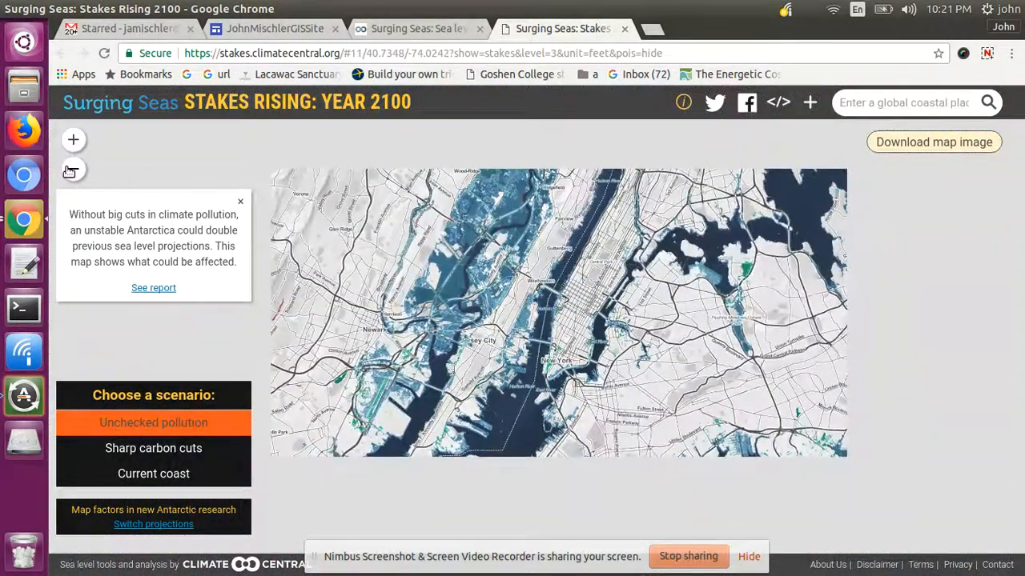
pyautogui.click(73, 169)
pyautogui.click(74, 142)
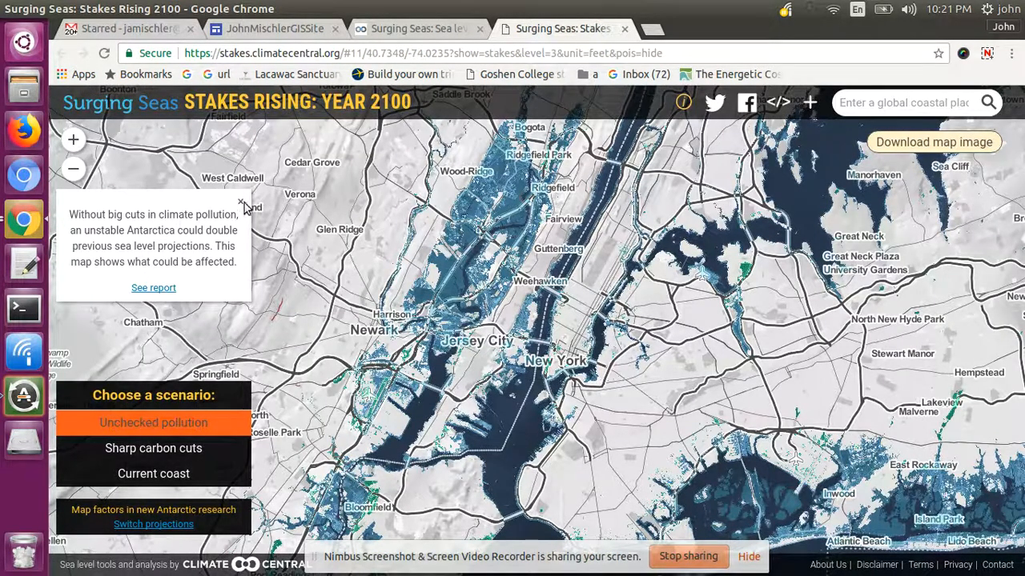
pyautogui.click(241, 202)
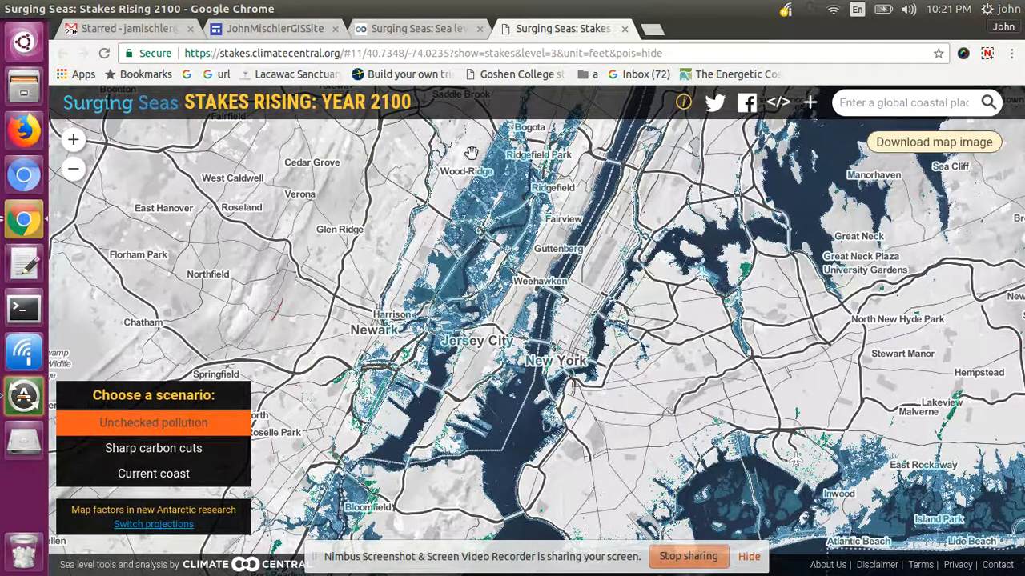
pyautogui.click(690, 54)
pyautogui.hotkey('ctrl', 'c')
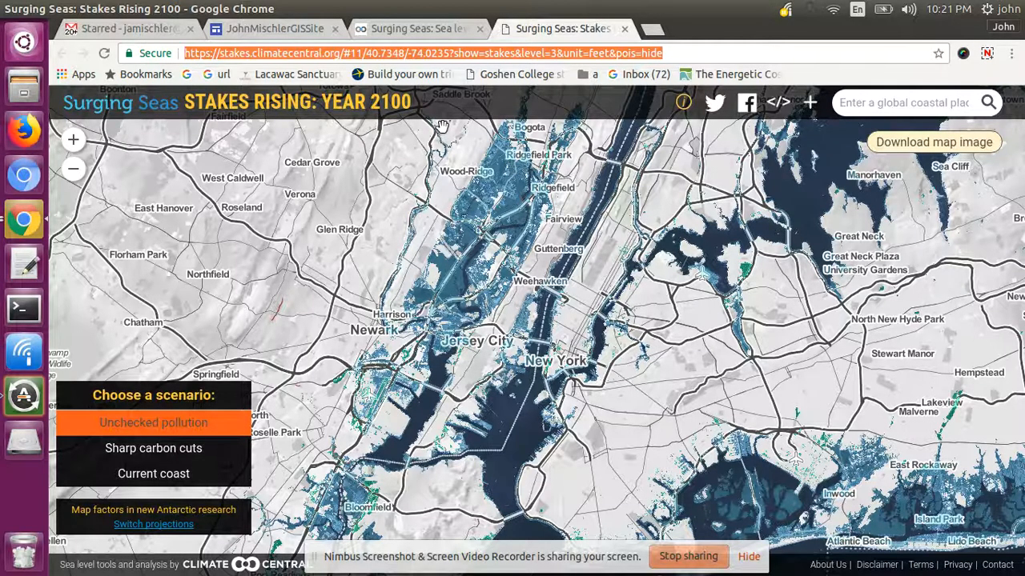
# - Paste the Stakes Rising 2100 map link into Embed by URL and choose Whole page over Preview
pyautogui.click(284, 31)
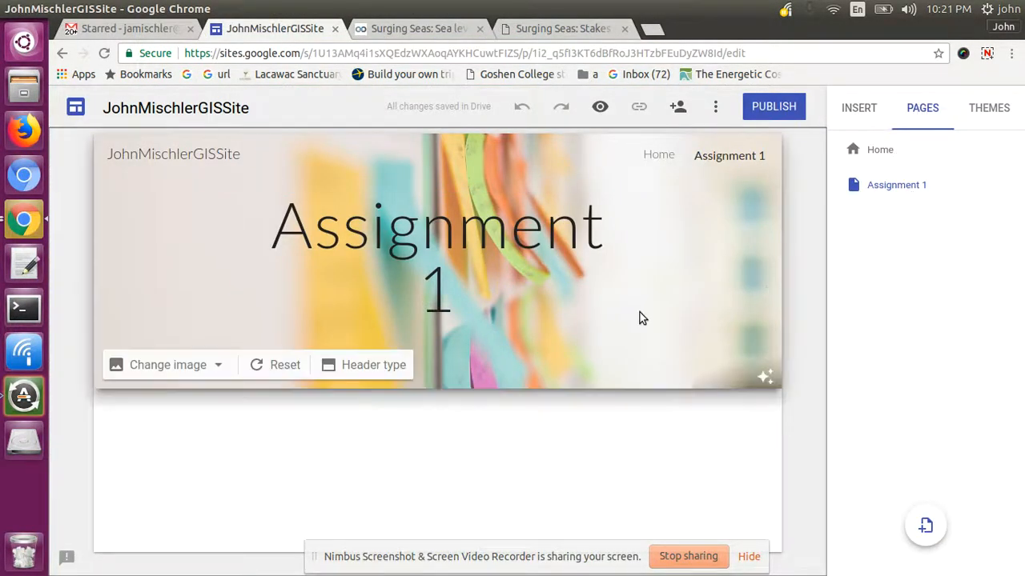
pyautogui.click(855, 107)
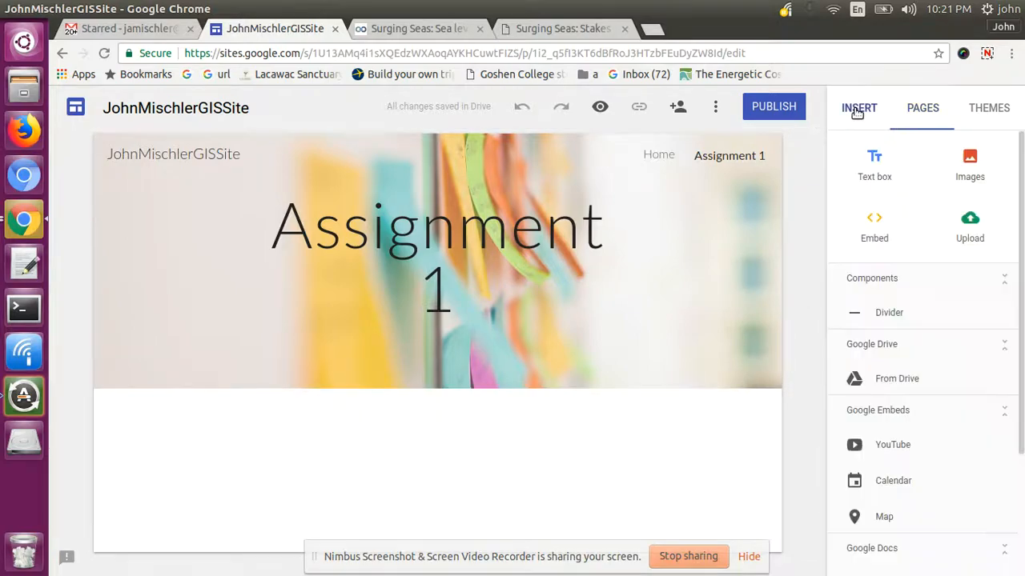
pyautogui.click(877, 226)
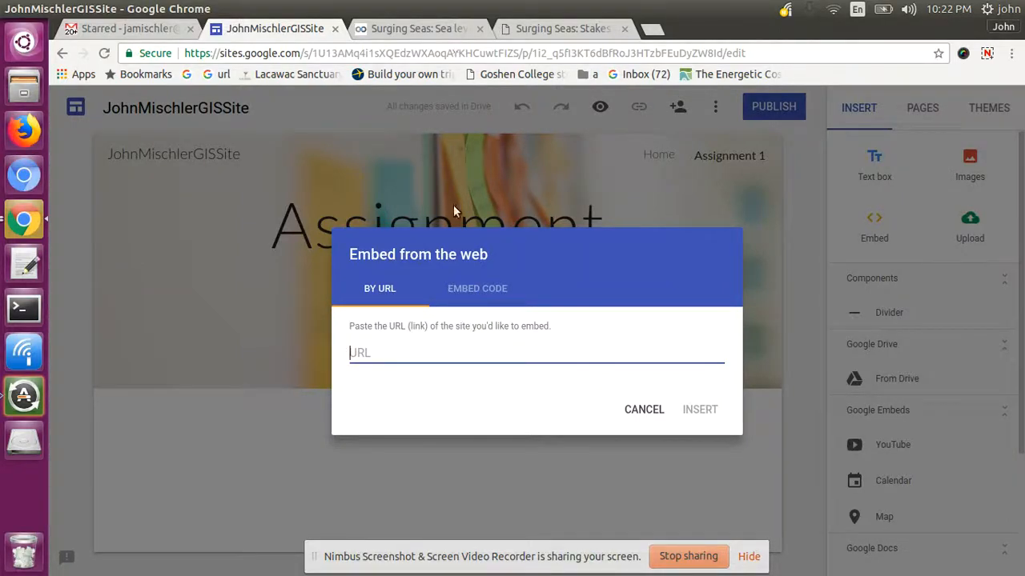
pyautogui.hotkey('ctrl', 'v')
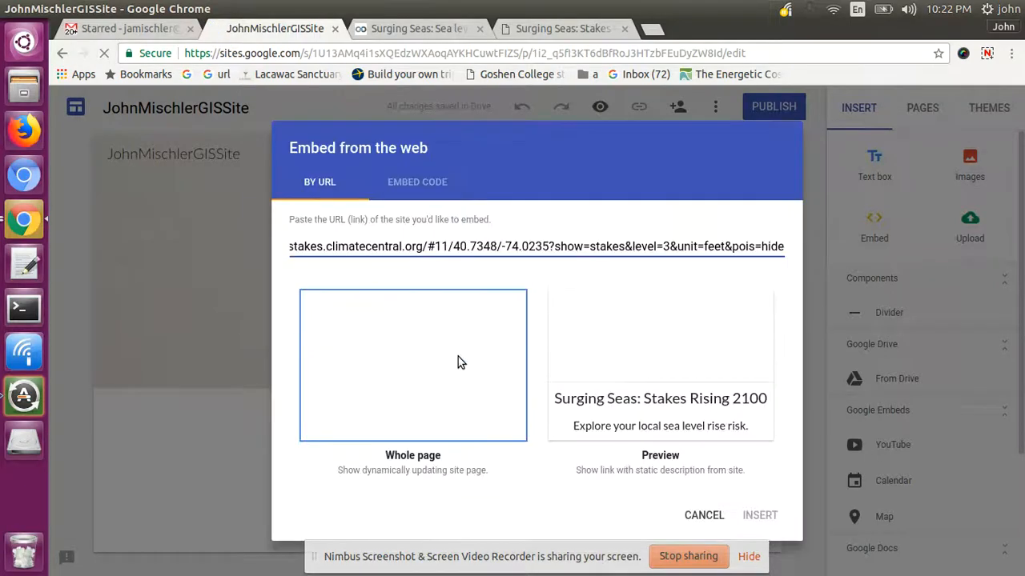
pyautogui.click(495, 367)
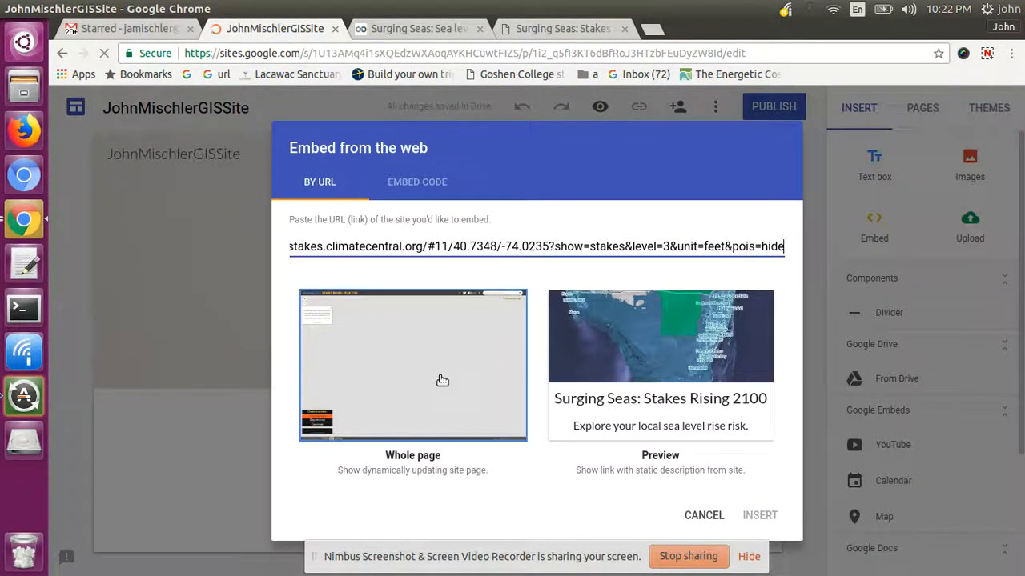
pyautogui.click(609, 390)
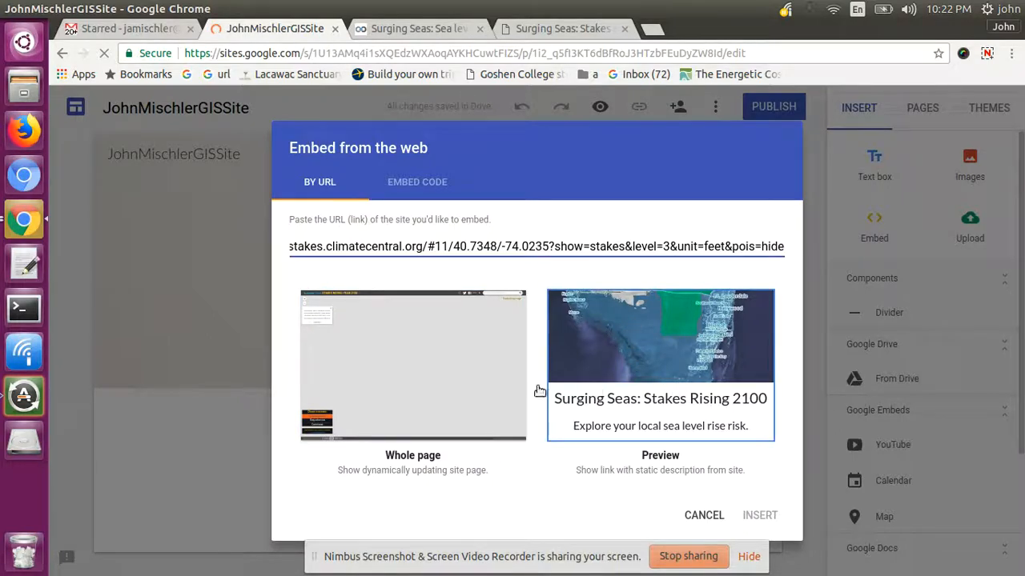
pyautogui.click(424, 373)
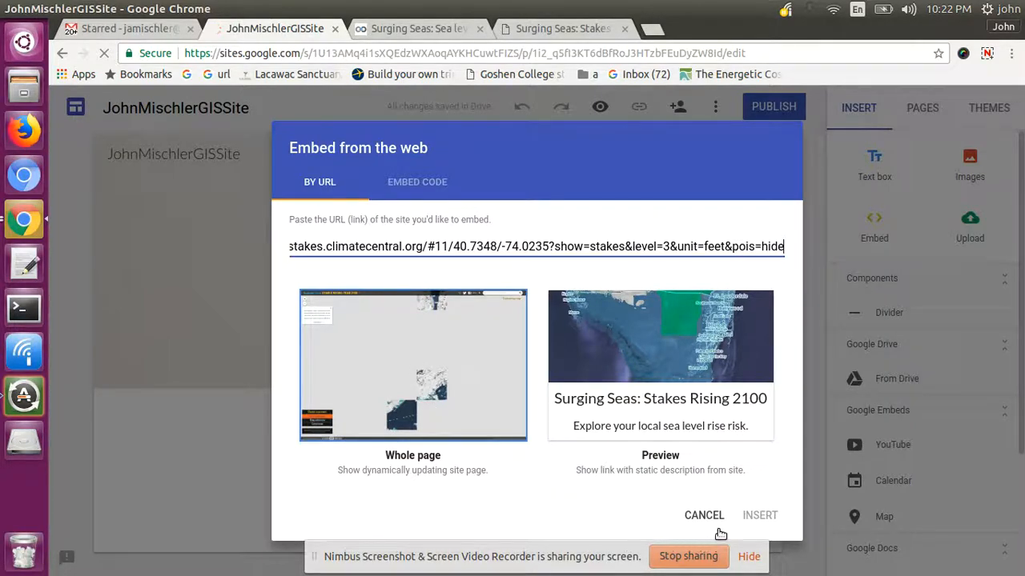
# - Insert the Surging Seas flood map embed and try repositioning it on the page
pyautogui.click(759, 515)
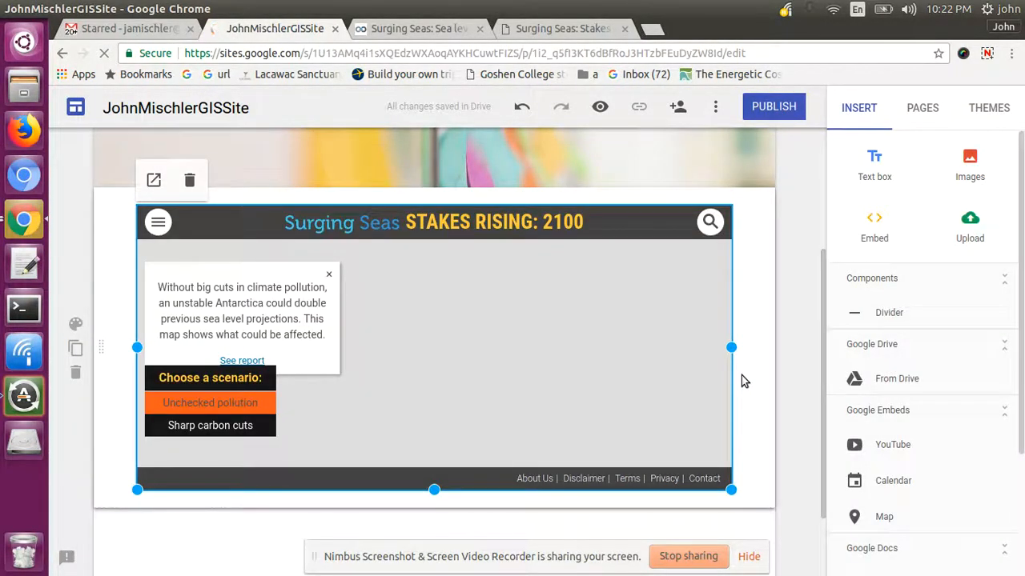
pyautogui.moveTo(822, 348)
pyautogui.mouseDown()
pyautogui.moveTo(821, 259)
pyautogui.moveTo(822, 286)
pyautogui.moveTo(852, 344)
pyautogui.moveTo(808, 358)
pyautogui.mouseUp()
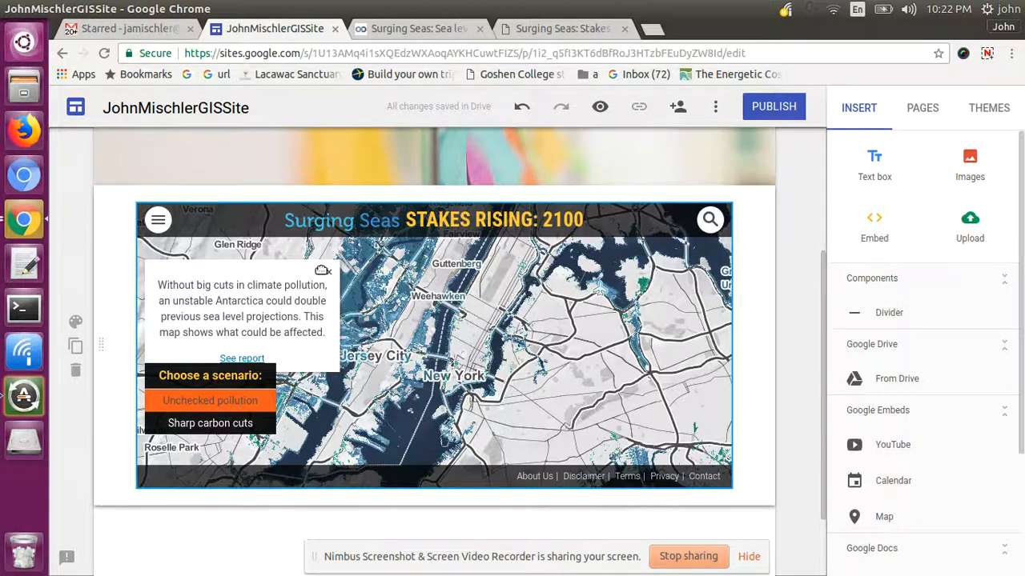
pyautogui.moveTo(825, 390)
pyautogui.mouseDown()
pyautogui.moveTo(818, 455)
pyautogui.moveTo(835, 389)
pyautogui.moveTo(824, 397)
pyautogui.mouseUp()
pyautogui.moveTo(392, 308); pyautogui.dragTo(462, 314)
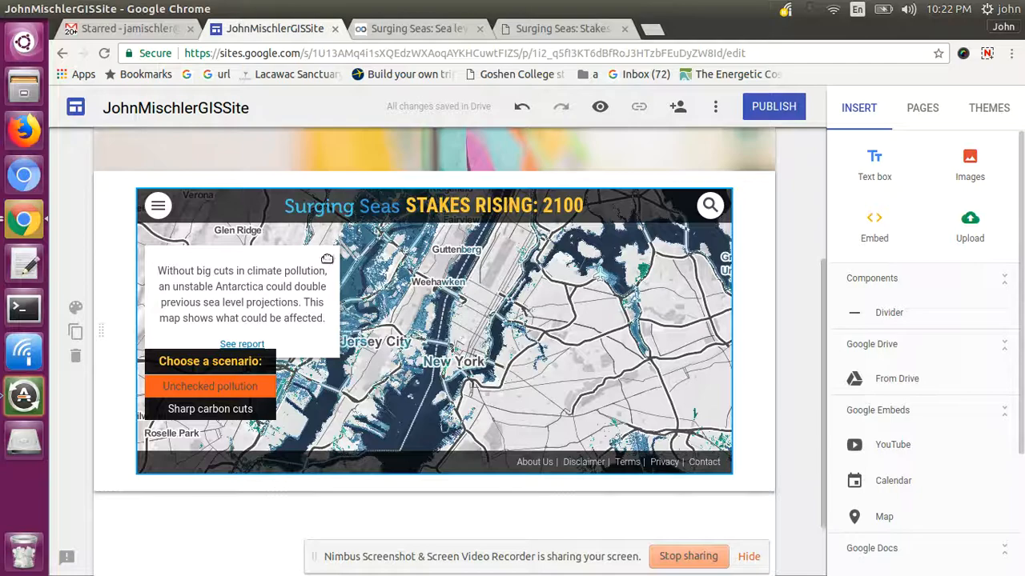
# - Preview the page, pan the embedded map northward, then return to editing
pyautogui.click(599, 106)
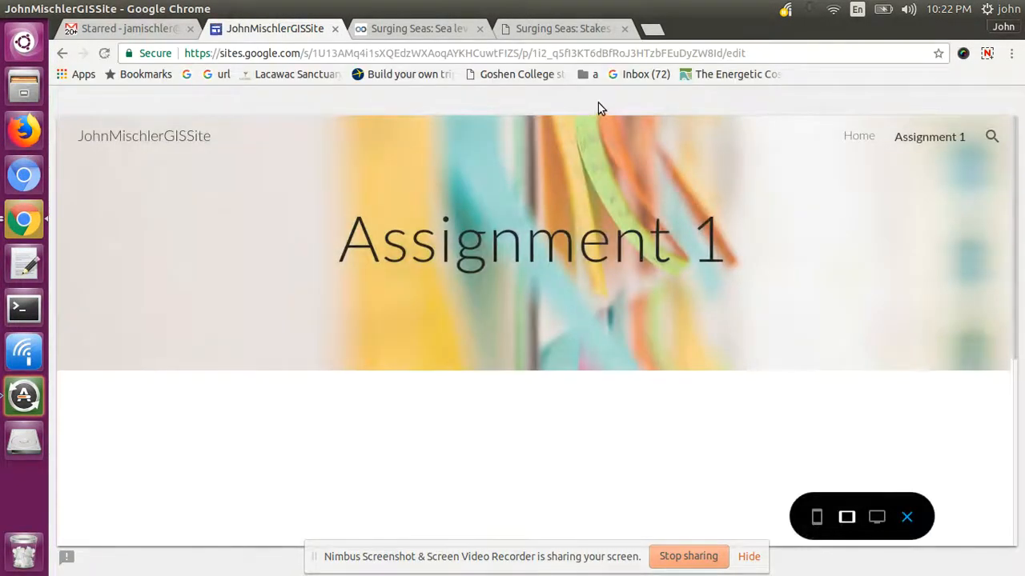
pyautogui.moveTo(1014, 144); pyautogui.dragTo(1022, 310)
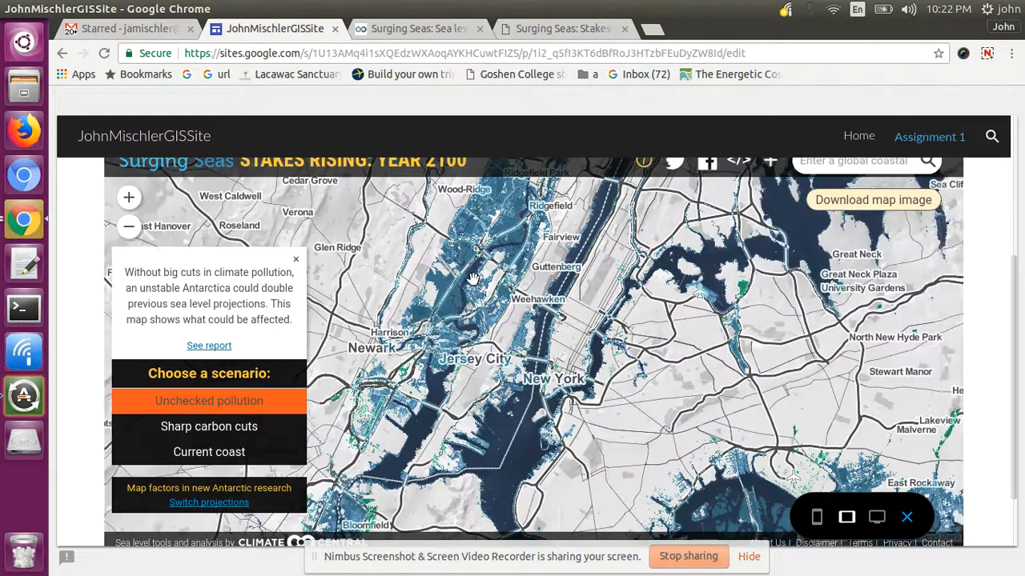
pyautogui.scroll(-1, 569, 281)
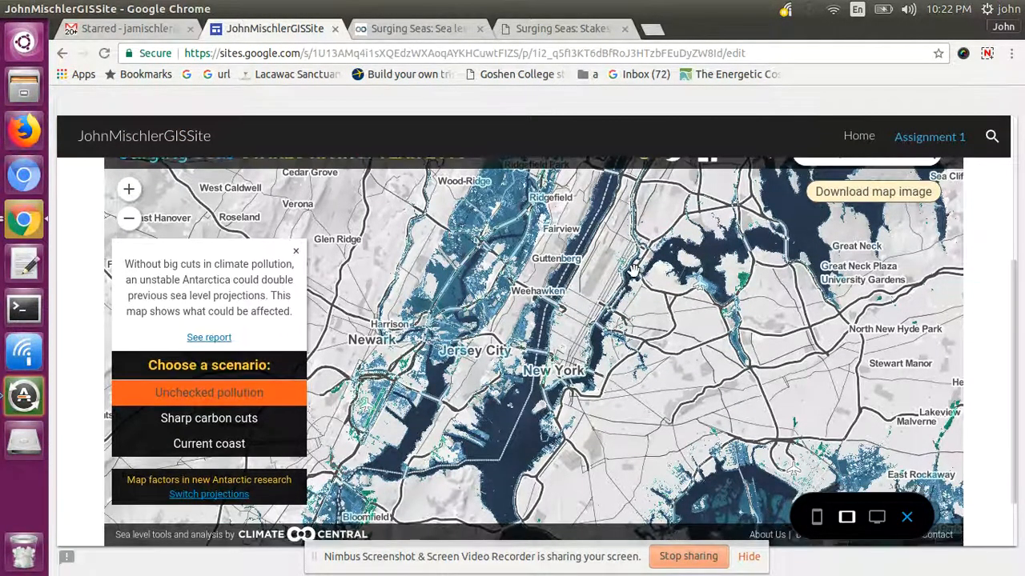
pyautogui.moveTo(633, 273); pyautogui.dragTo(692, 366)
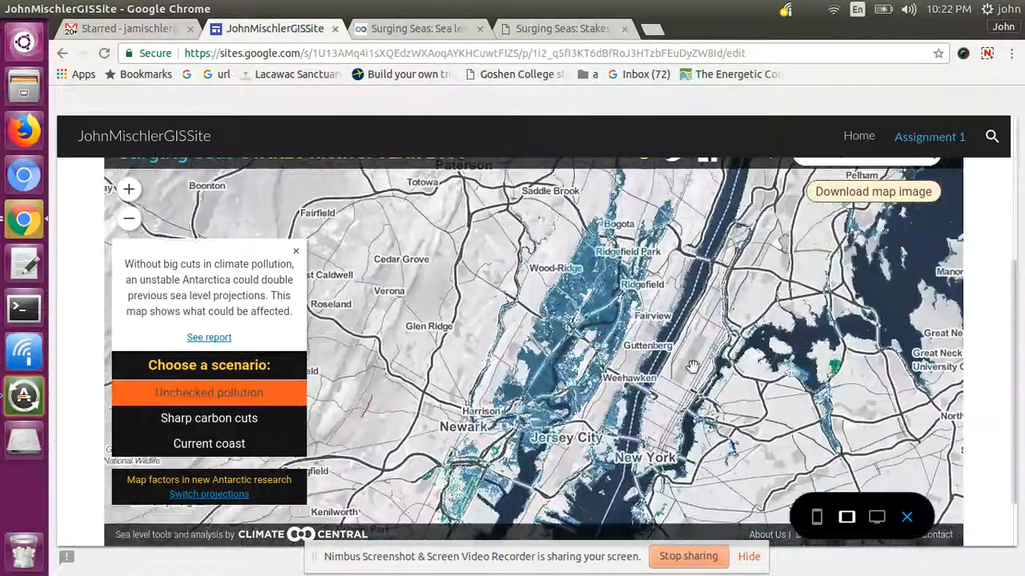
pyautogui.click(907, 517)
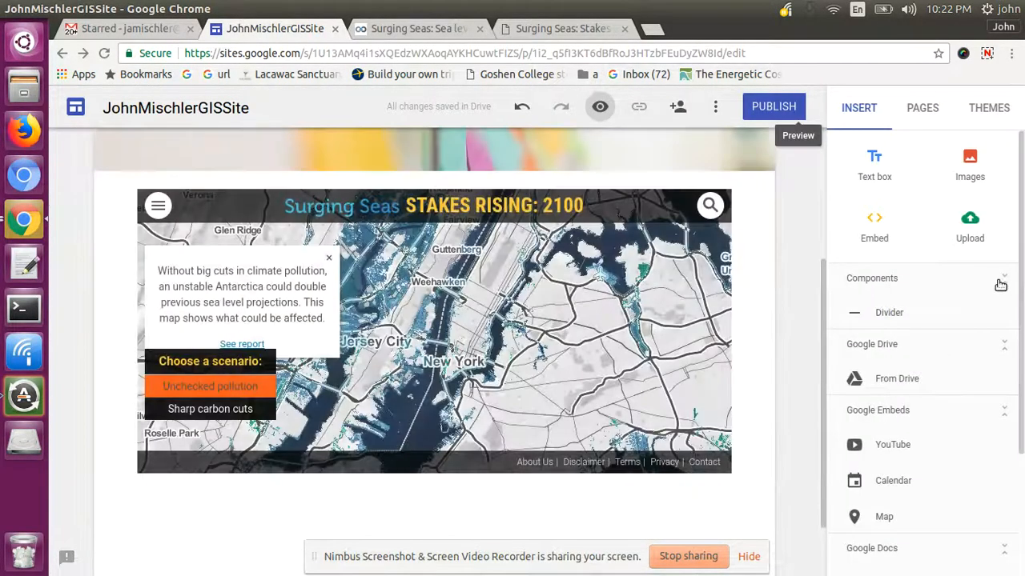
pyautogui.scroll(-2, 821, 324)
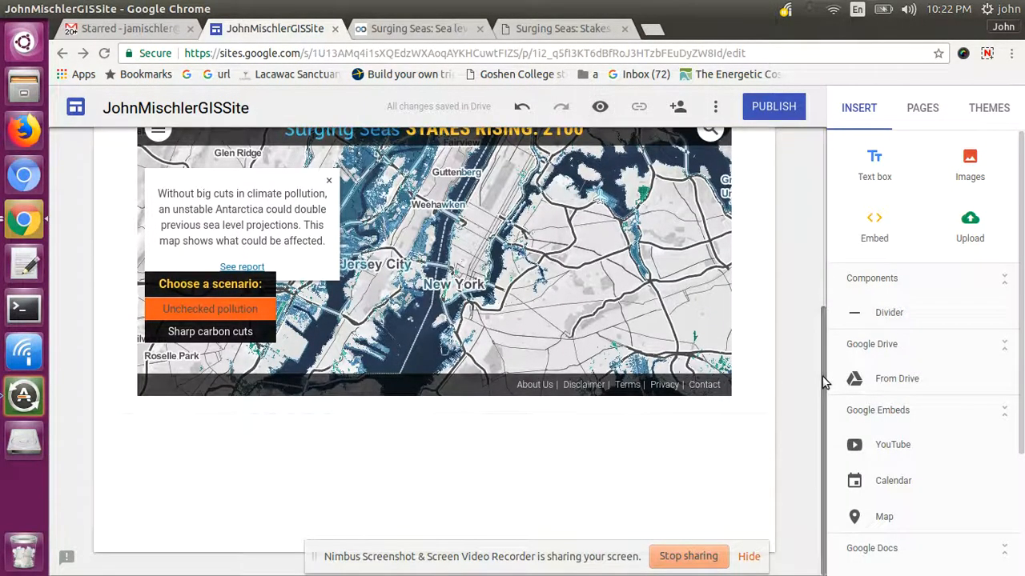
# - Add a Heading-style text box reading 'Map 1: Climate Change' below the map
pyautogui.click(873, 165)
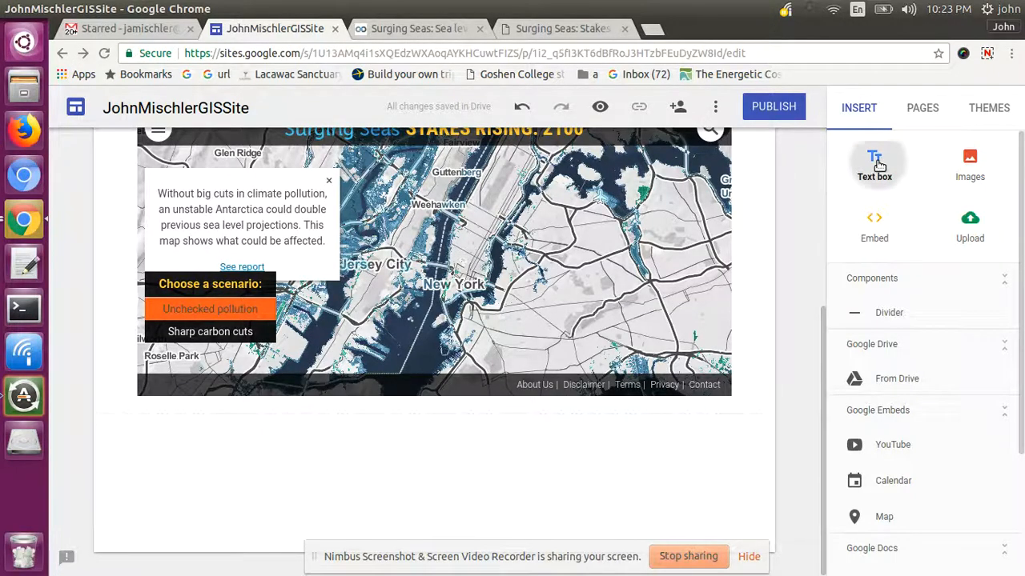
pyautogui.write('Map')
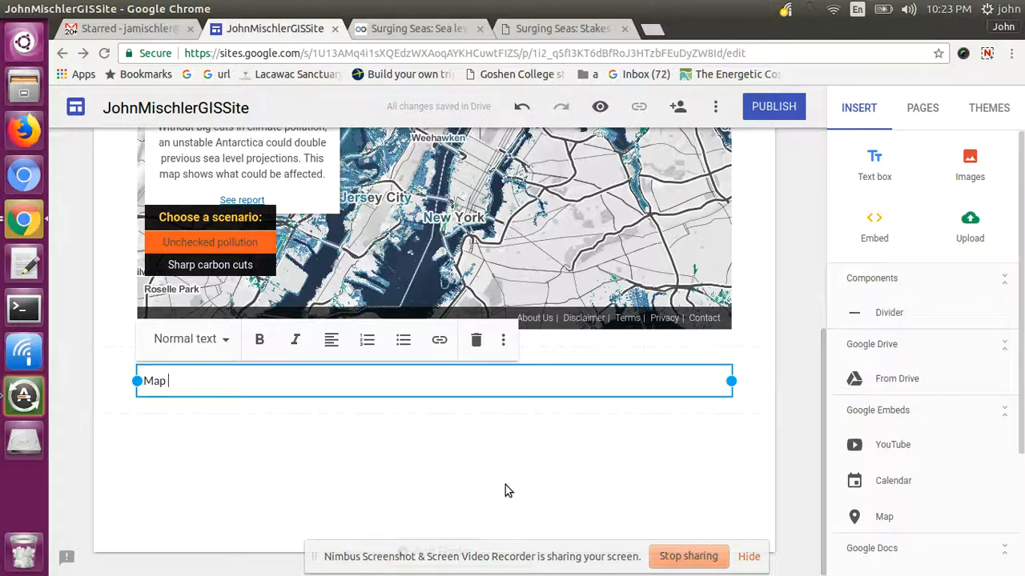
pyautogui.press('BackSpace')
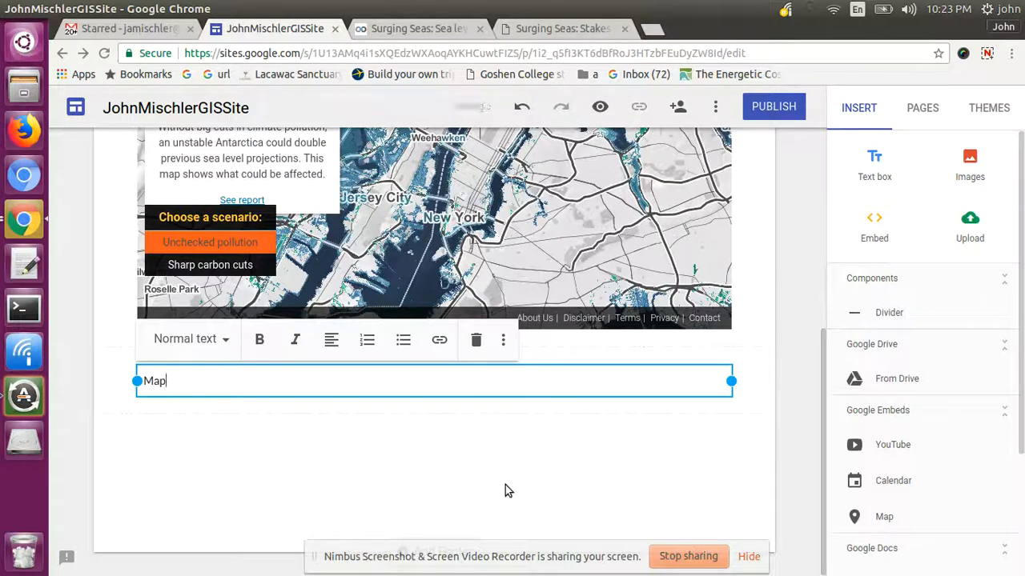
pyautogui.press('BackSpace')
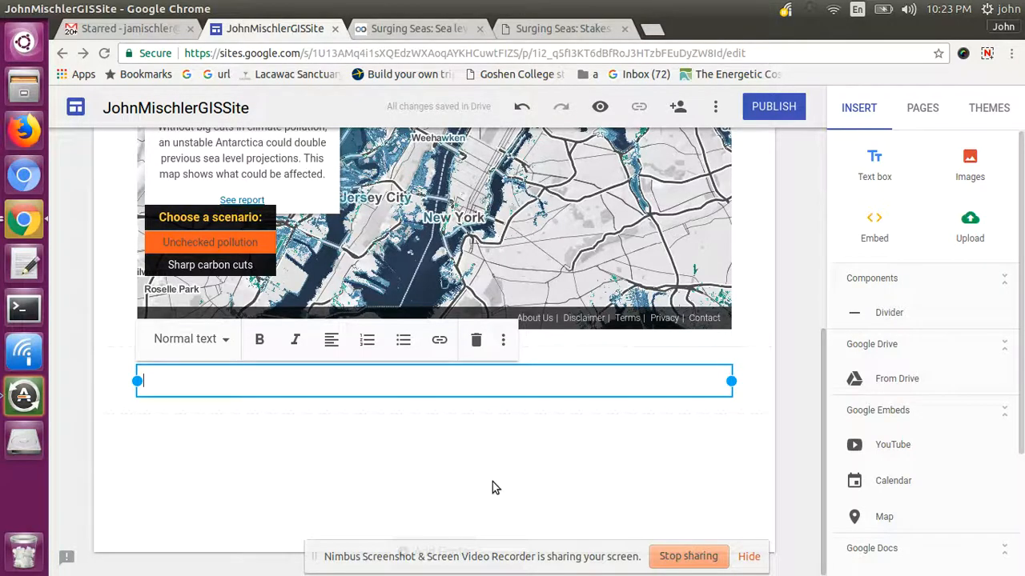
pyautogui.click(219, 346)
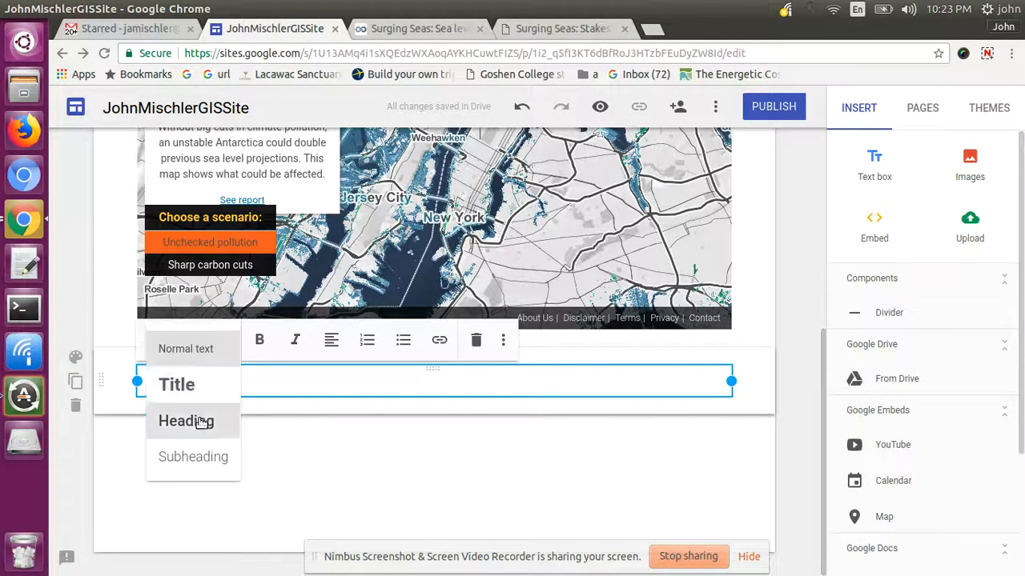
pyautogui.click(197, 442)
pyautogui.write('Map ')
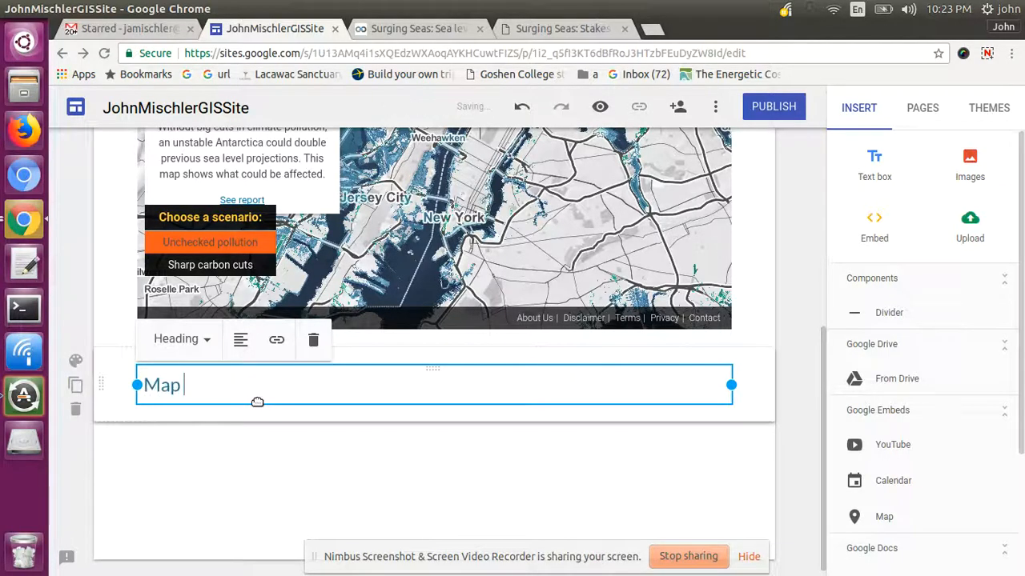
pyautogui.write('1:  ')
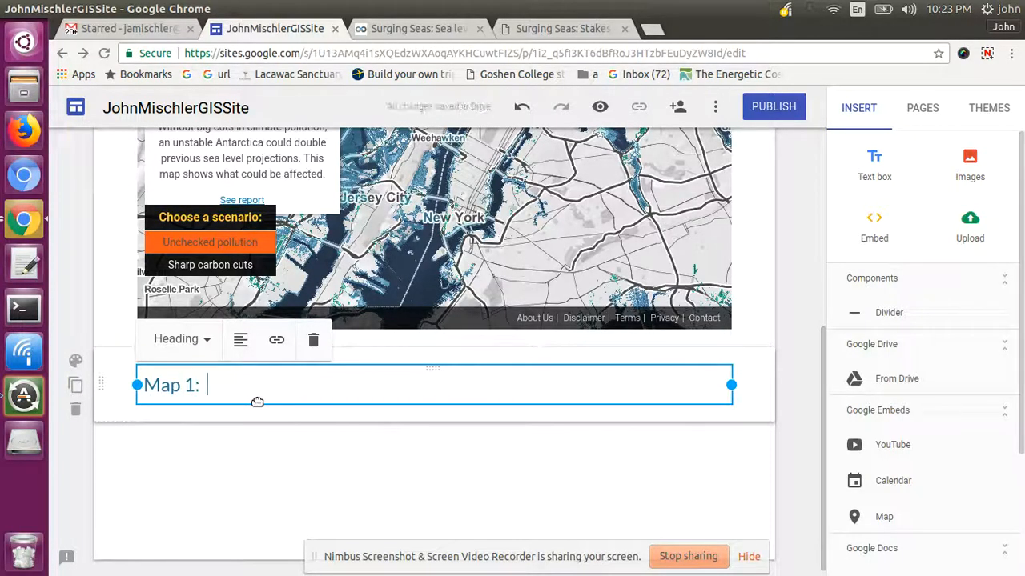
pyautogui.write('Climate ')
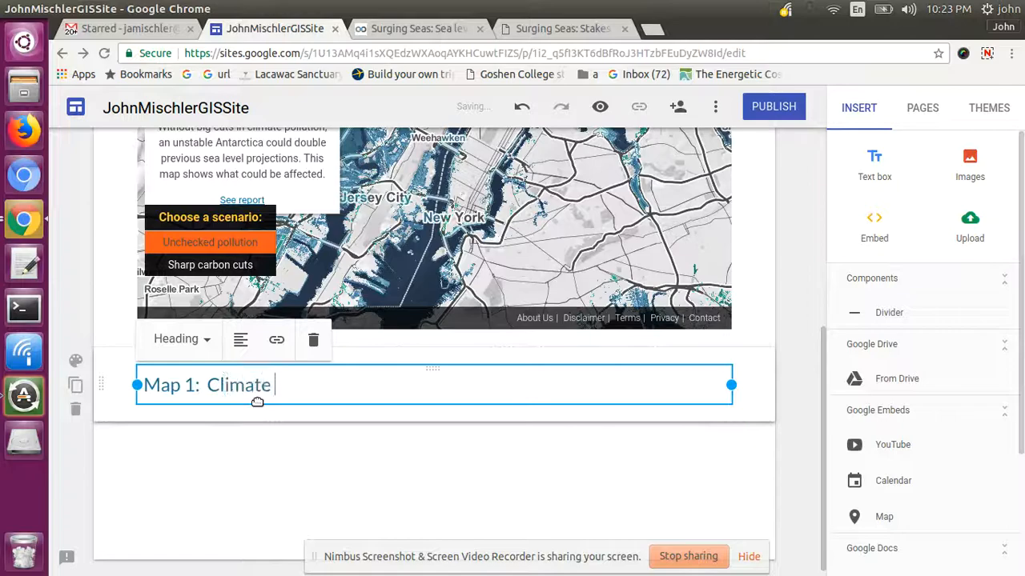
pyautogui.write('Change')
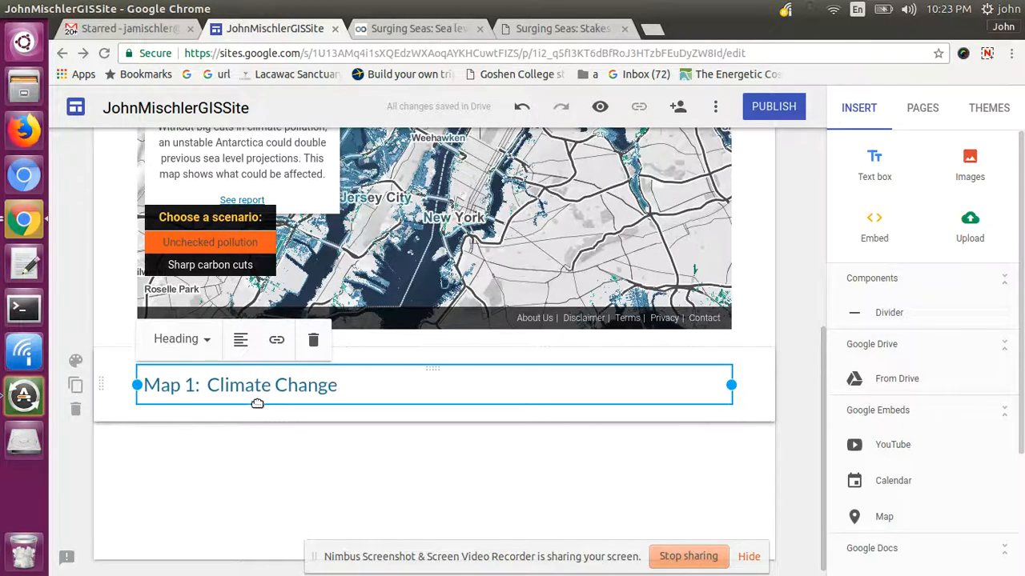
pyautogui.click(258, 414)
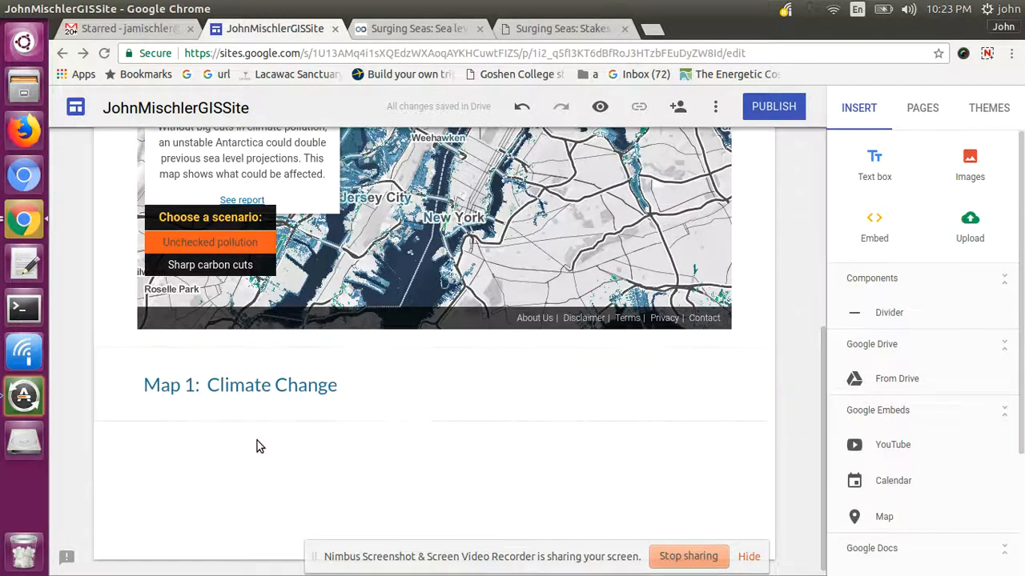
# - Add a caption text box reading 'this map is important' under the heading
pyautogui.click(873, 166)
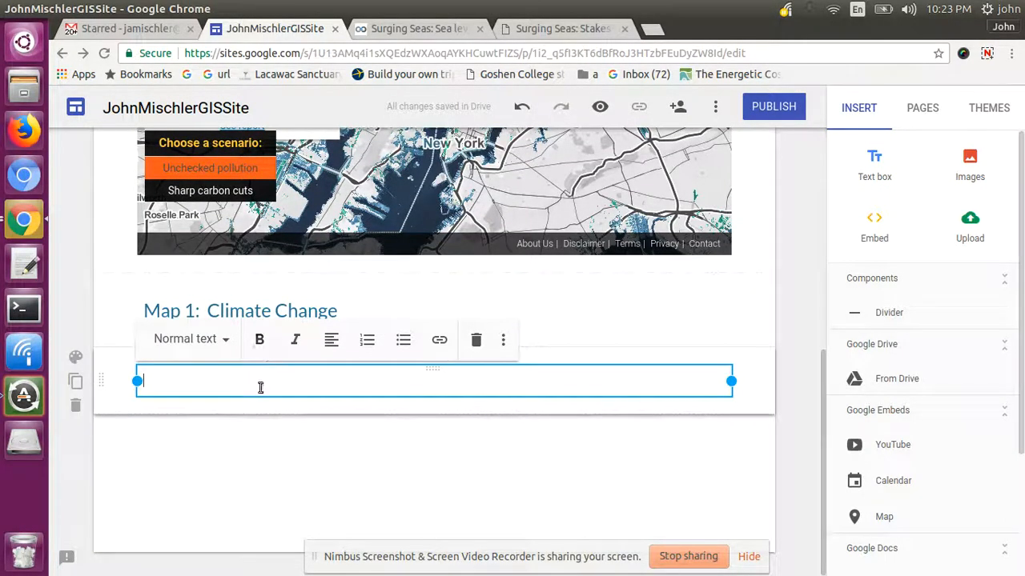
pyautogui.write('this map is impor')
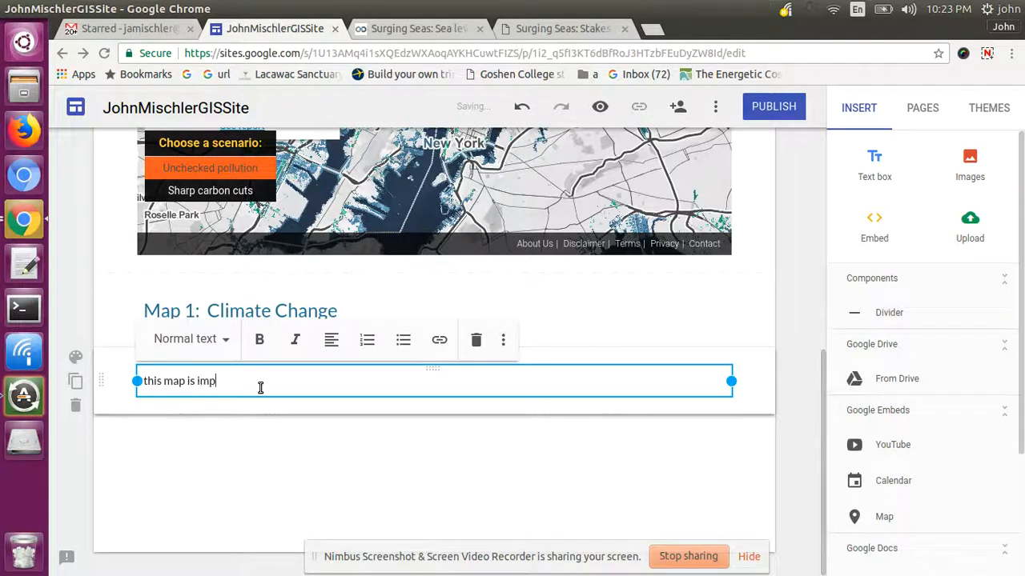
pyautogui.click(258, 447)
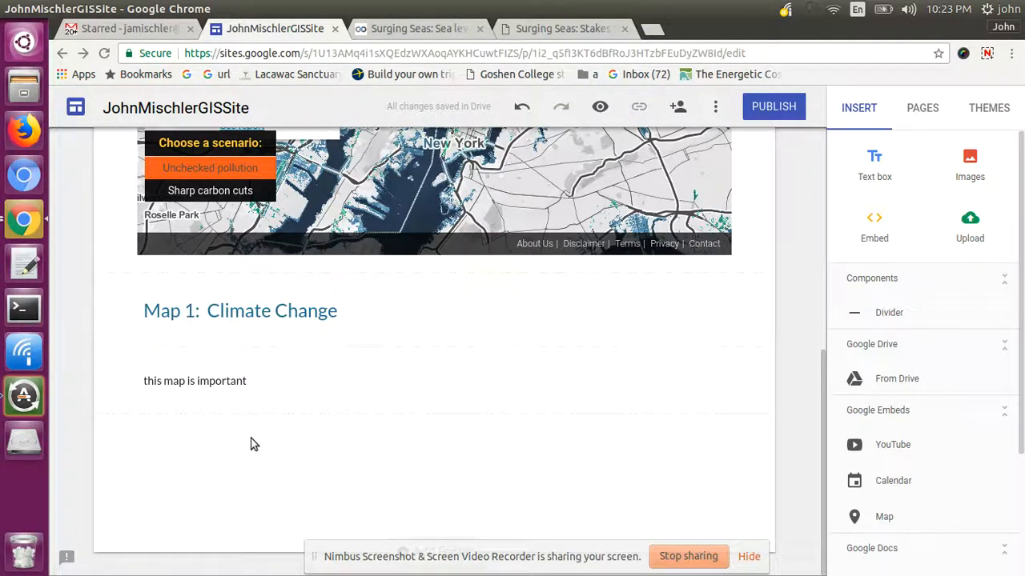
# - Search Google for 'tweet maps' and open #onemilliontweetmap after briefly visiting Tweepsmap
pyautogui.click(601, 30)
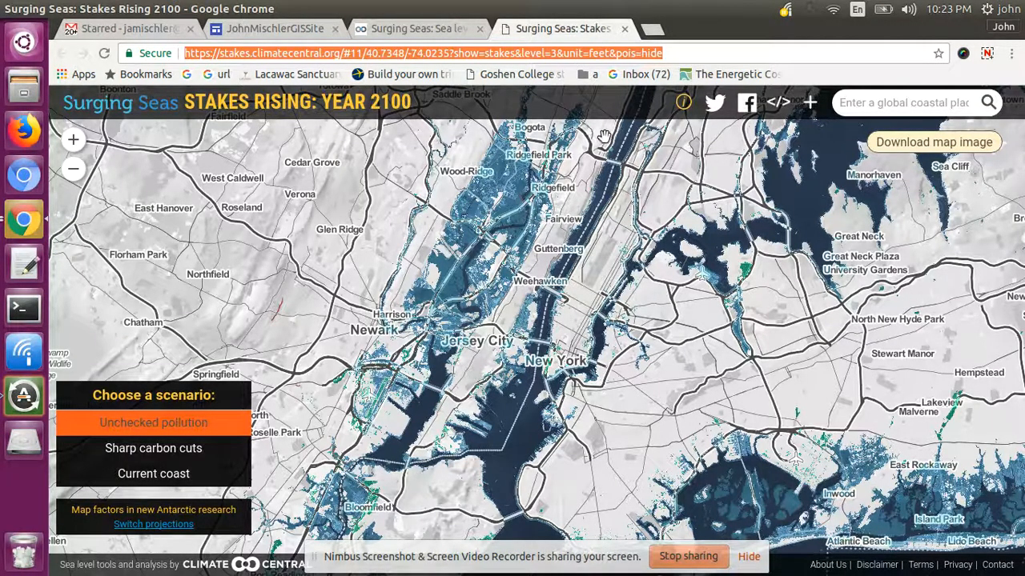
pyautogui.write('tweet ')
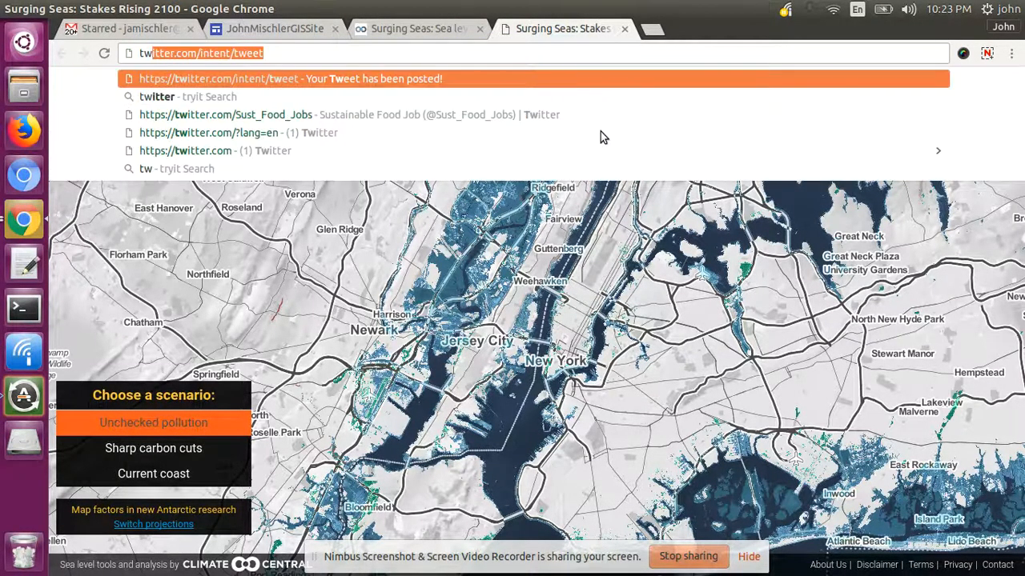
pyautogui.write('maps')
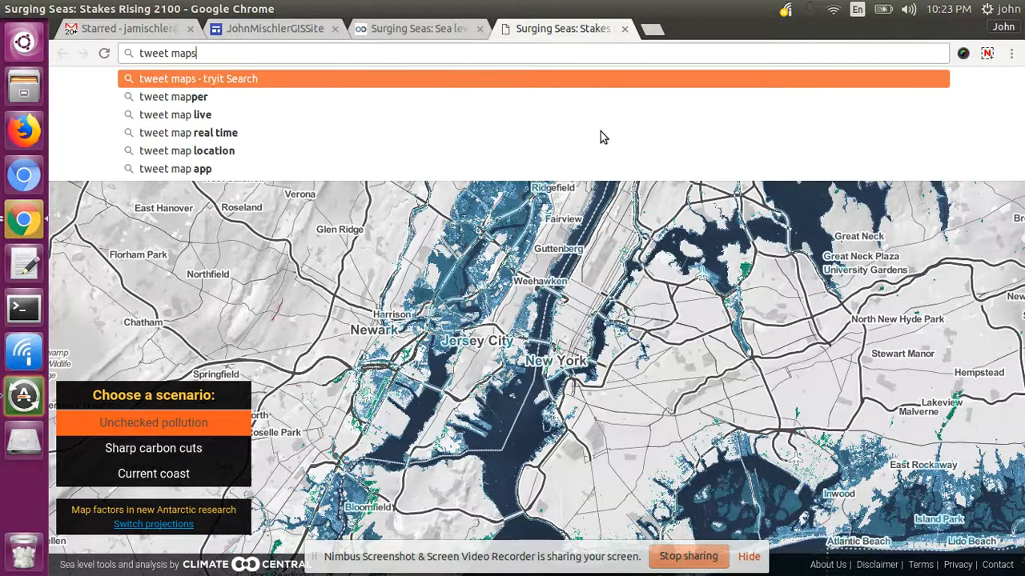
pyautogui.press('Return')
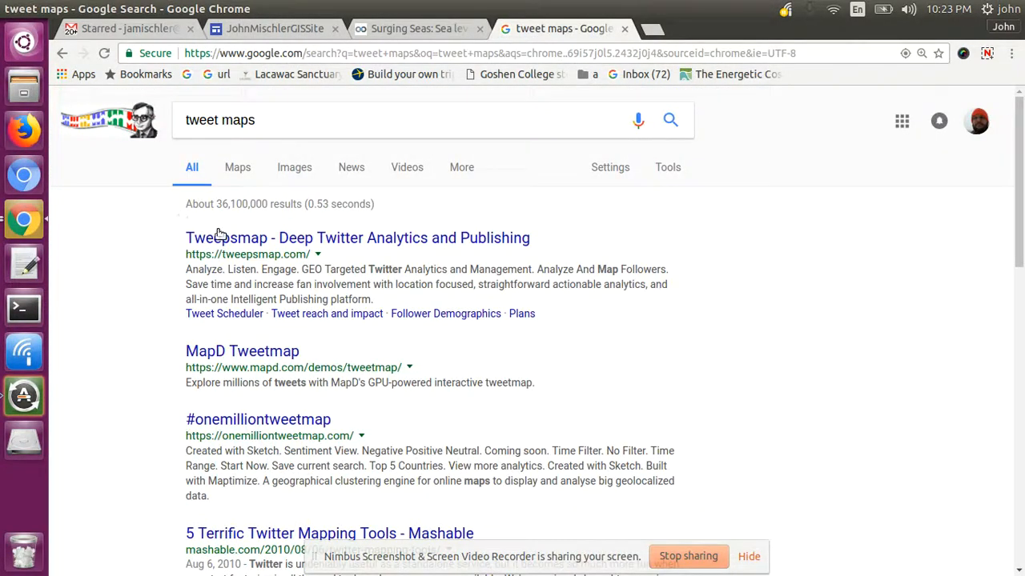
pyautogui.click(224, 243)
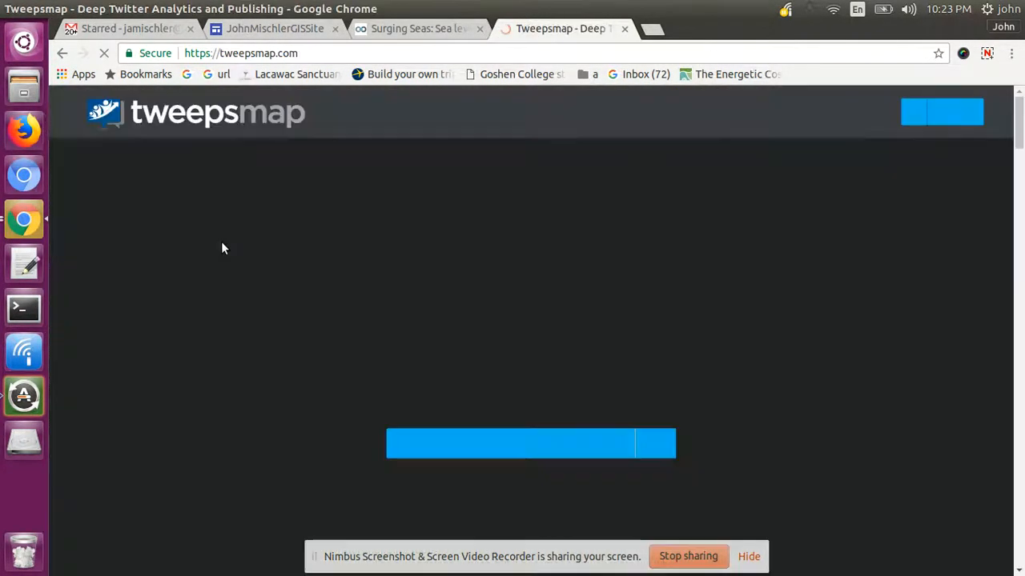
pyautogui.click(61, 55)
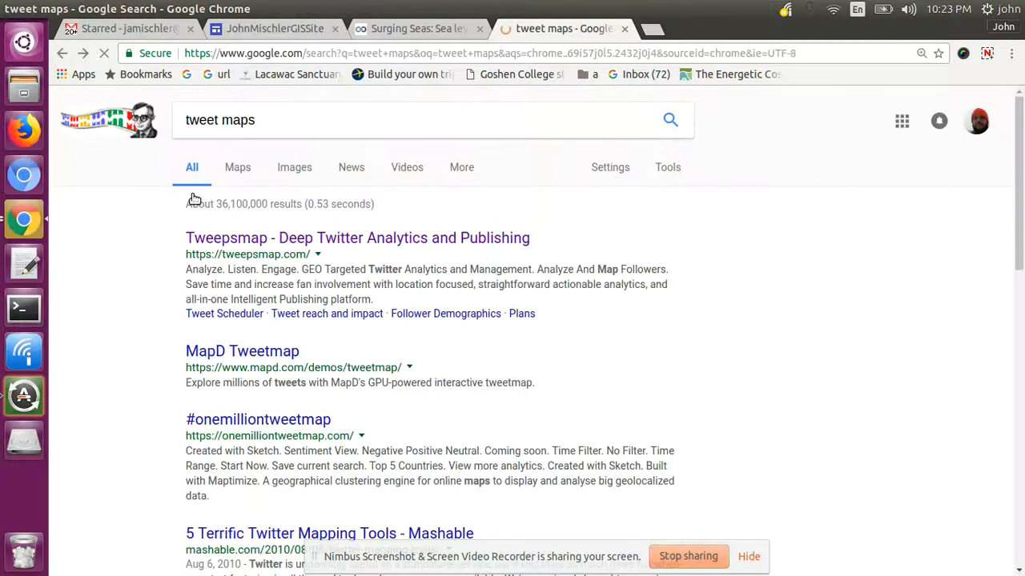
pyautogui.click(288, 422)
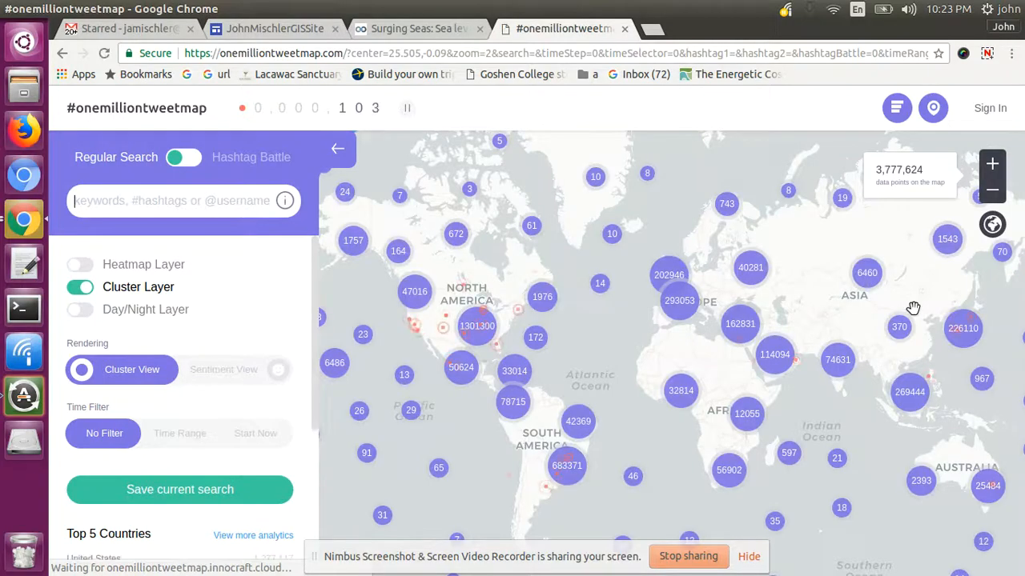
pyautogui.click(177, 202)
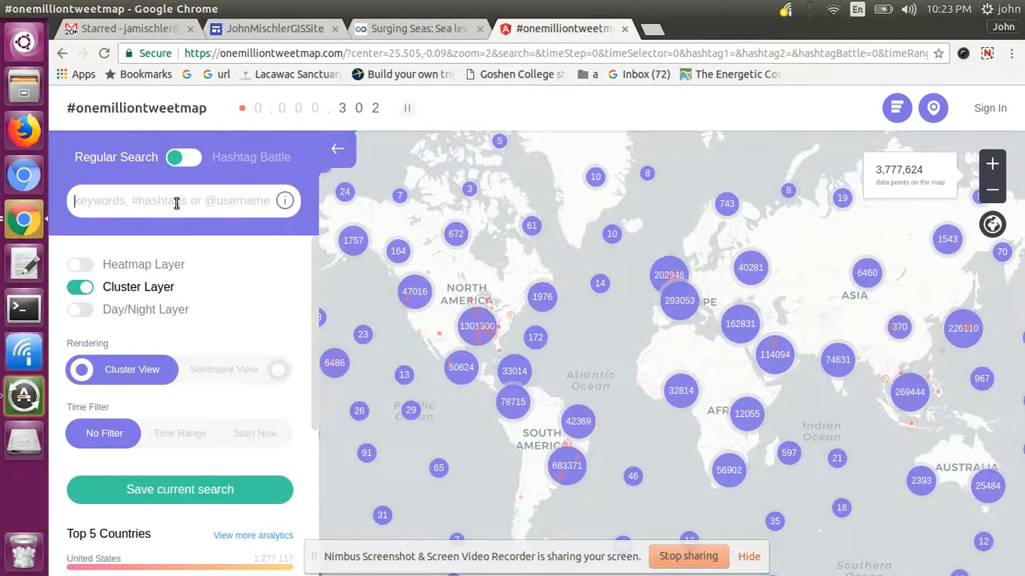
pyautogui.write('#')
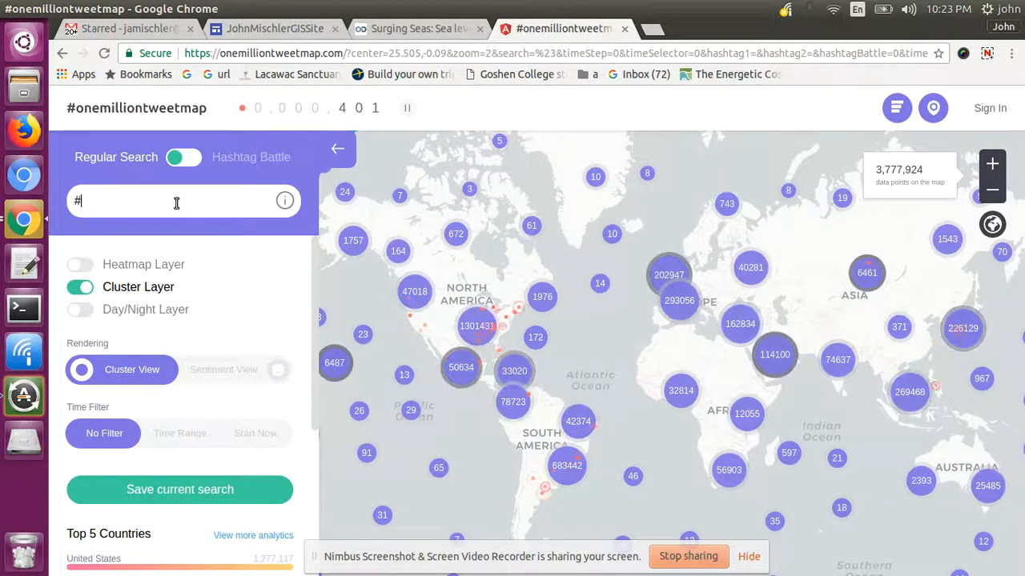
pyautogui.write('agric')
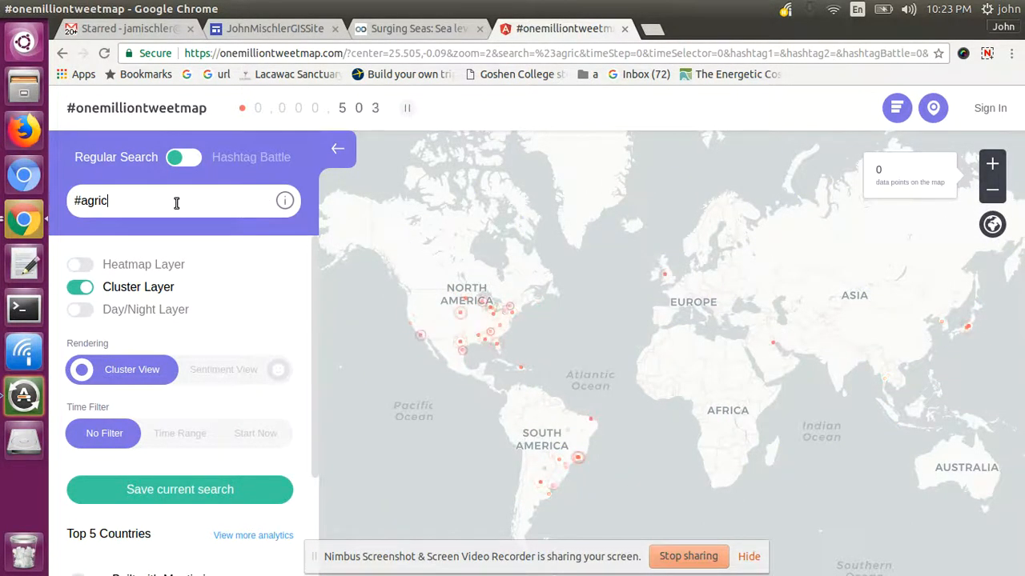
pyautogui.write('ulture')
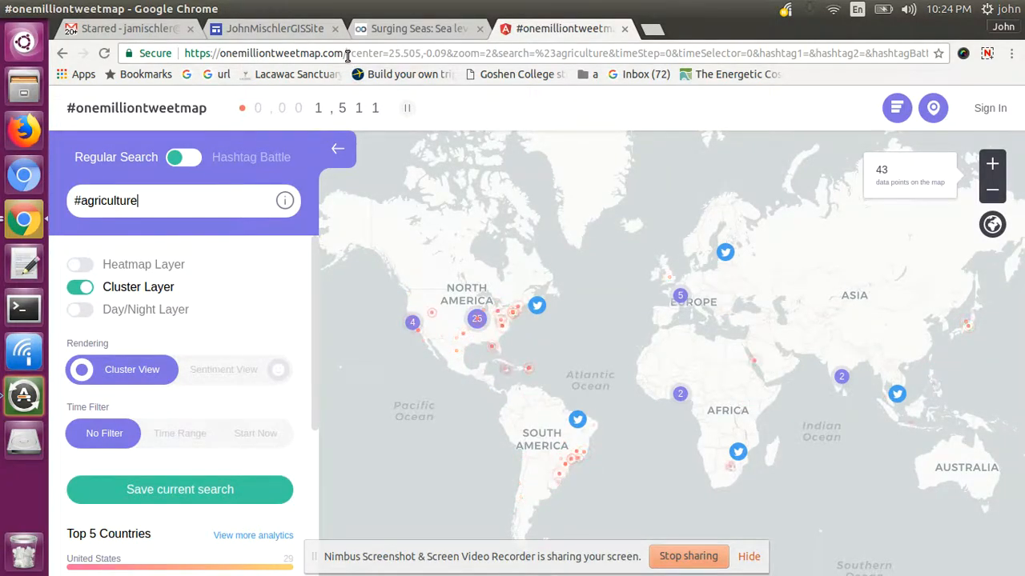
pyautogui.moveTo(346, 54); pyautogui.dragTo(186, 58)
pyautogui.hotkey('ctrl', 'c')
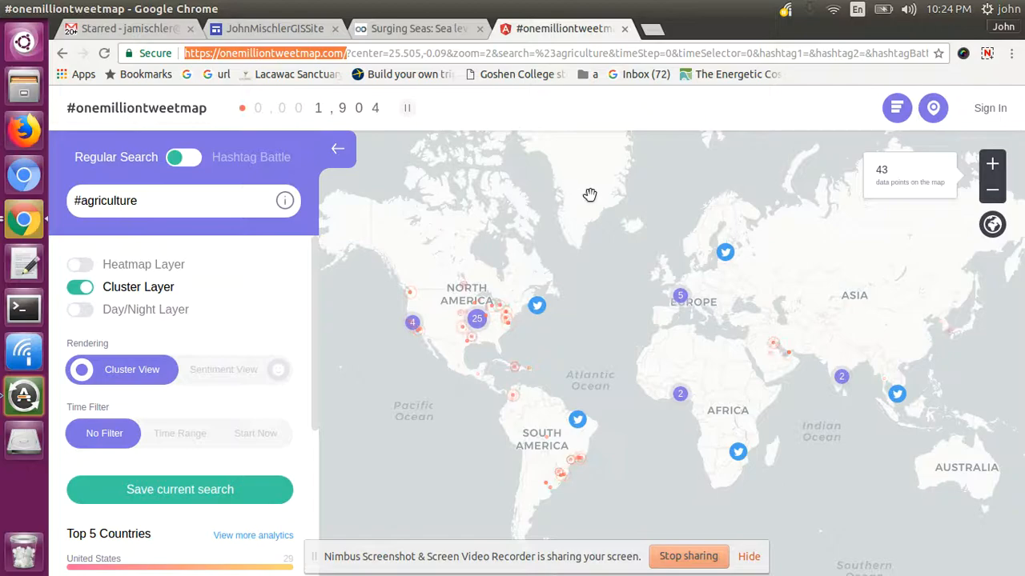
# - Embed the #onemilliontweetmap site as a whole page below the 'this map is important' caption
pyautogui.click(277, 30)
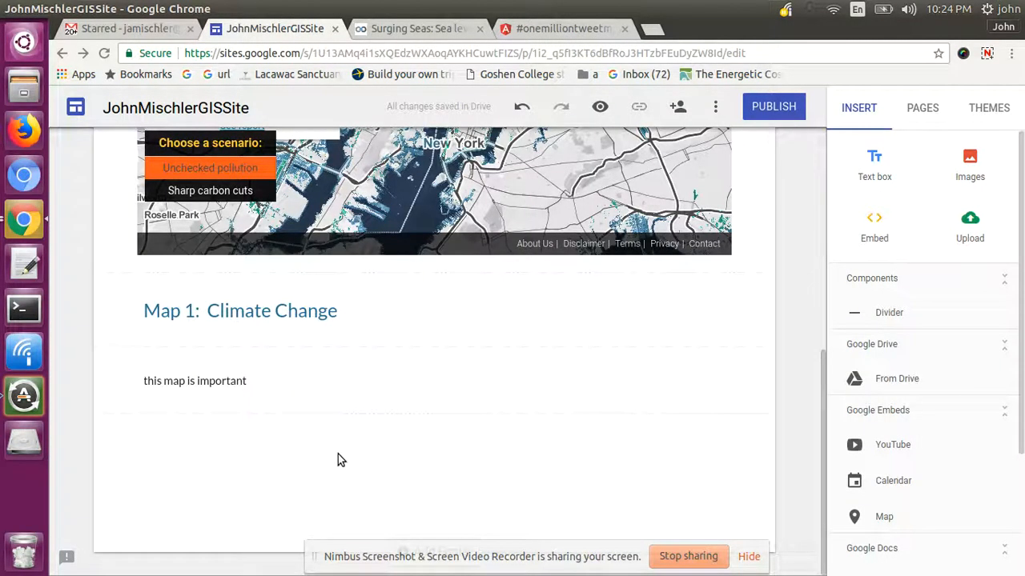
pyautogui.click(874, 228)
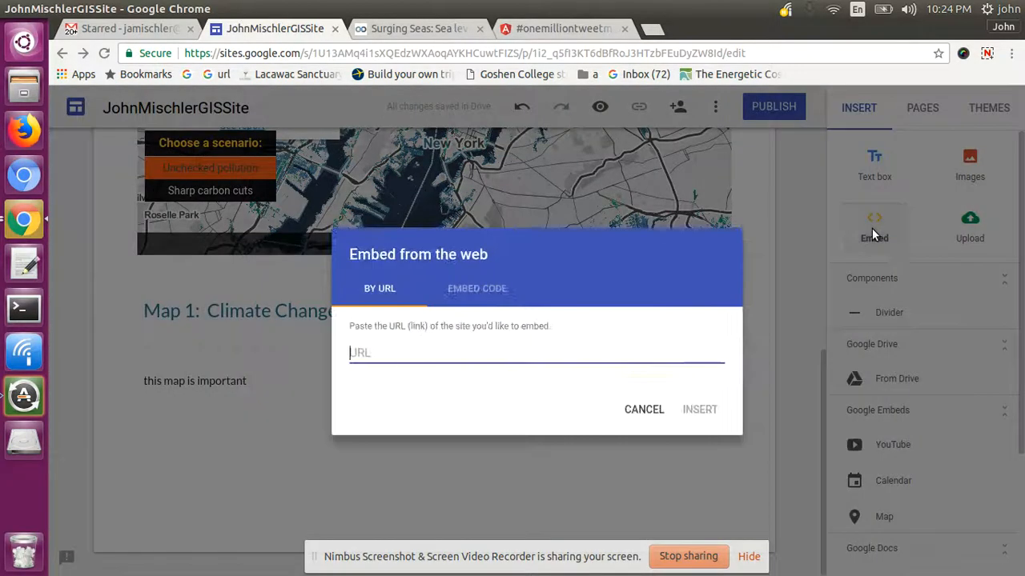
pyautogui.hotkey('ctrl', 'v')
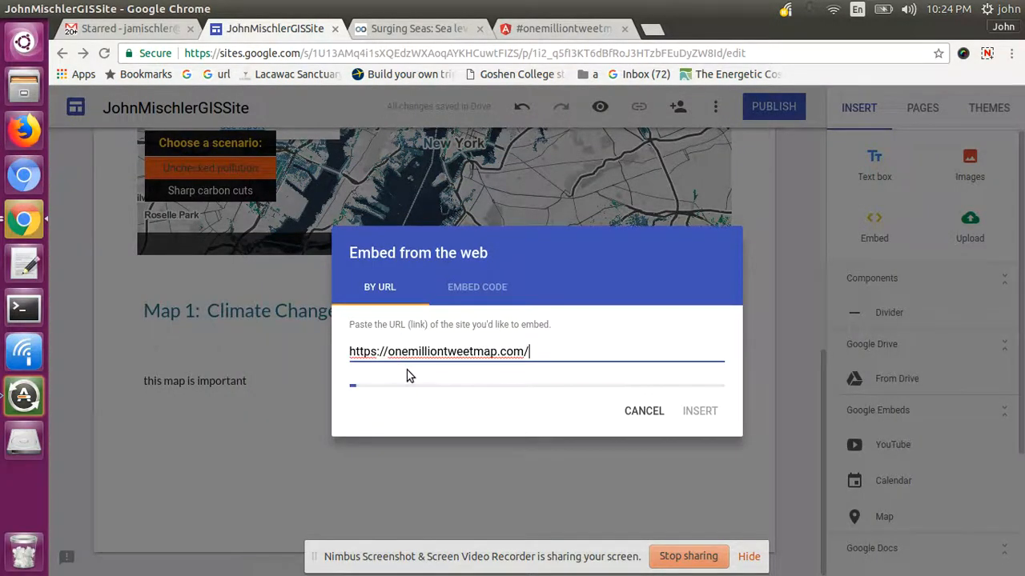
pyautogui.click(443, 390)
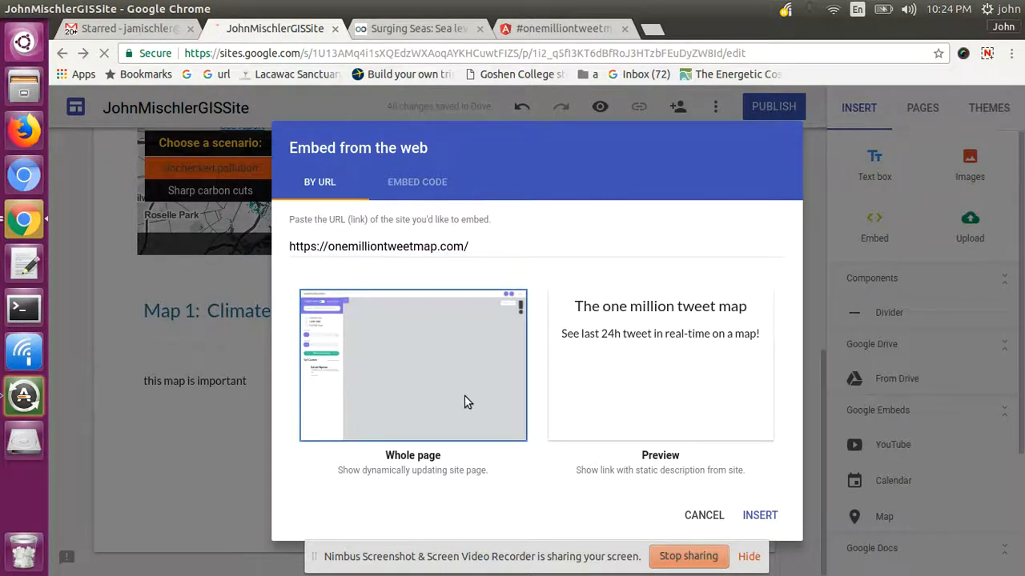
pyautogui.click(759, 516)
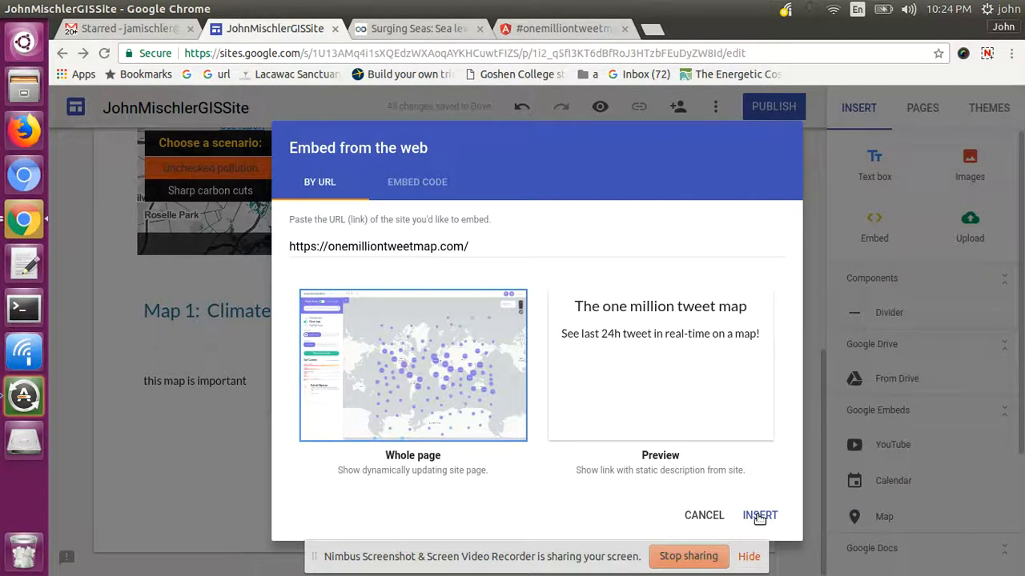
pyautogui.click(759, 515)
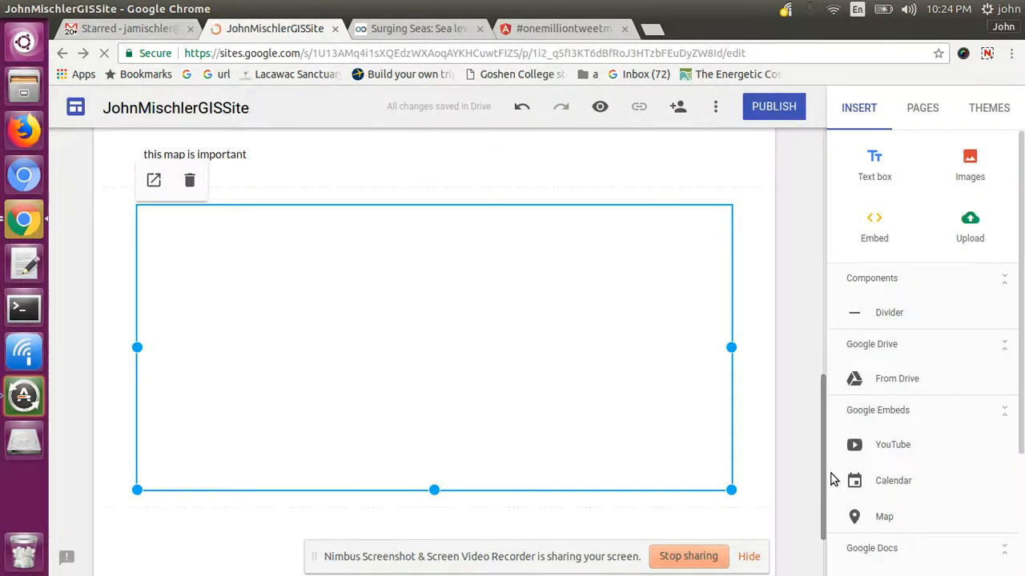
pyautogui.moveTo(831, 474)
pyautogui.mouseDown()
pyautogui.moveTo(824, 487)
pyautogui.moveTo(823, 469)
pyautogui.mouseUp()
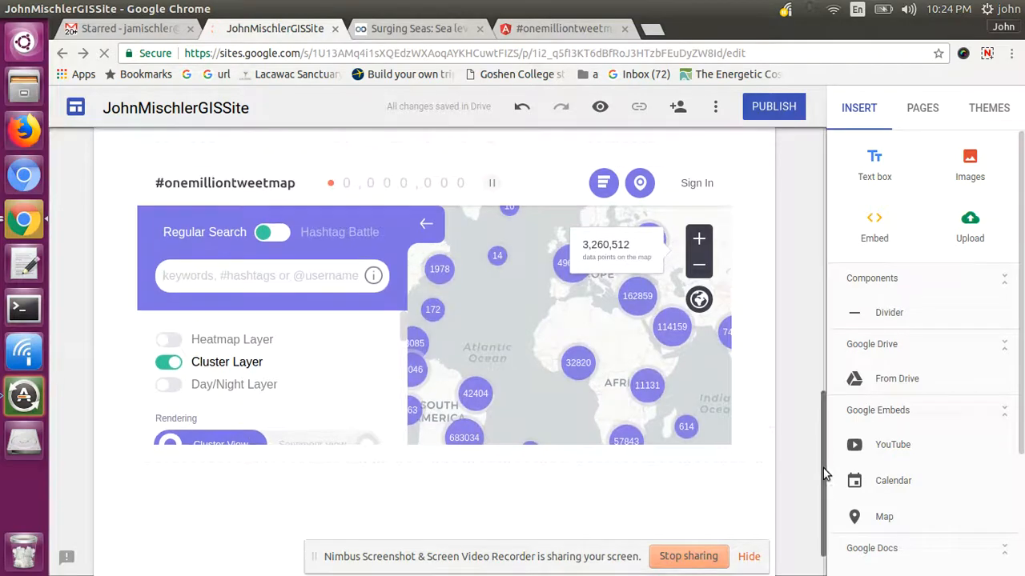
pyautogui.scroll(2, 825, 449)
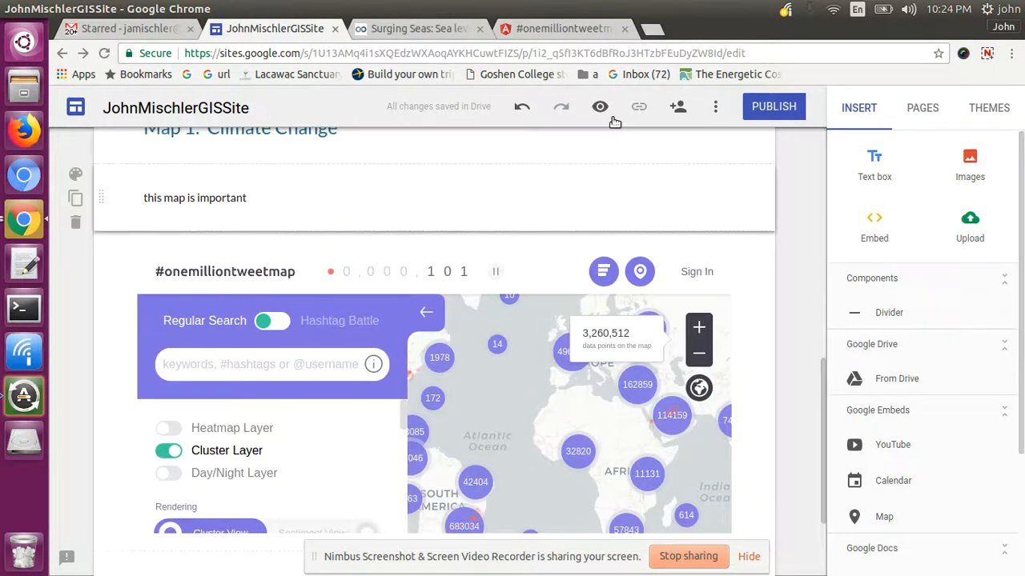
# - Preview the Assignment 1 page and scroll through both embedded maps, the heading and the caption
pyautogui.click(601, 109)
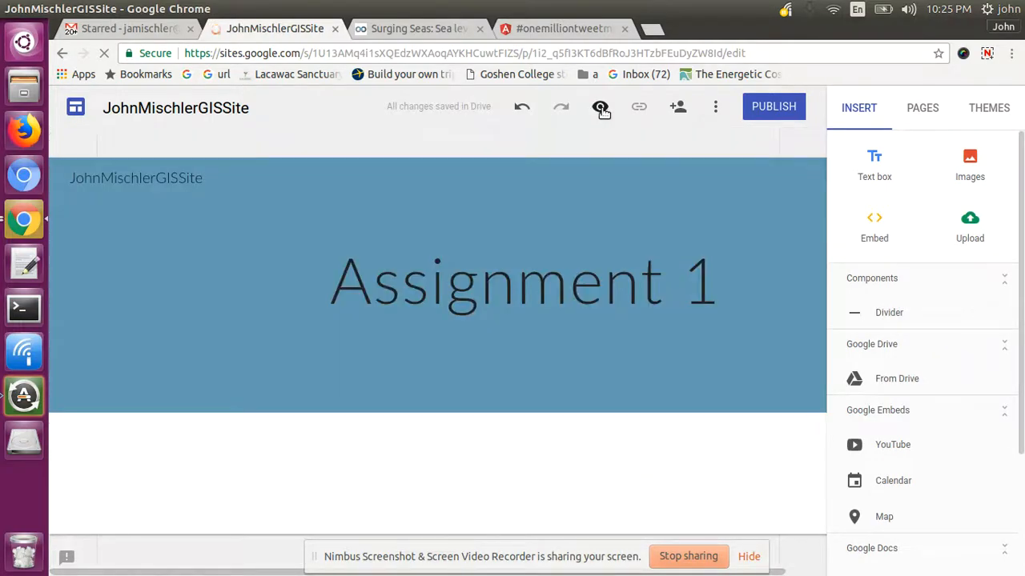
pyautogui.click(601, 108)
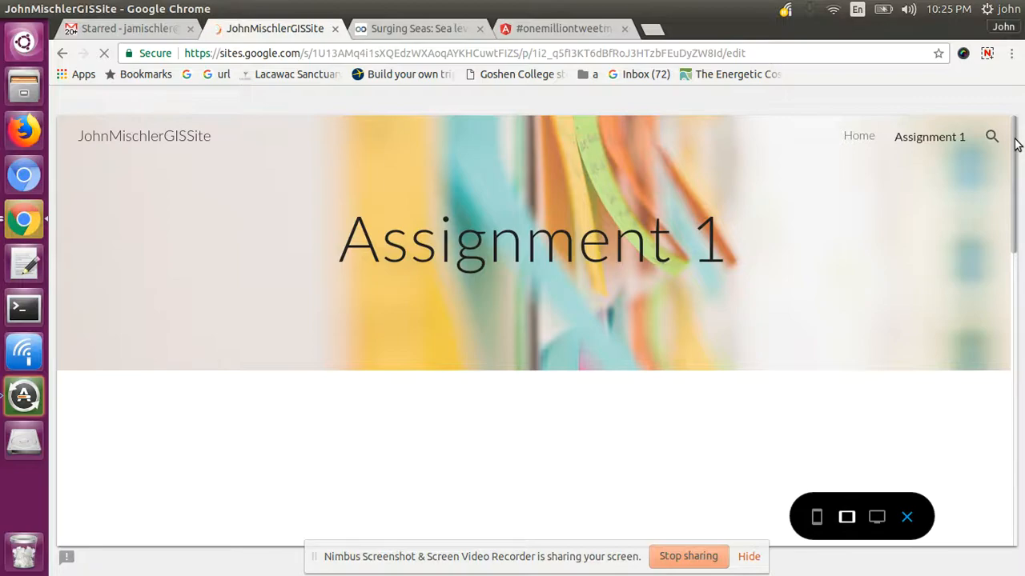
pyautogui.scroll(-2, 1015, 168)
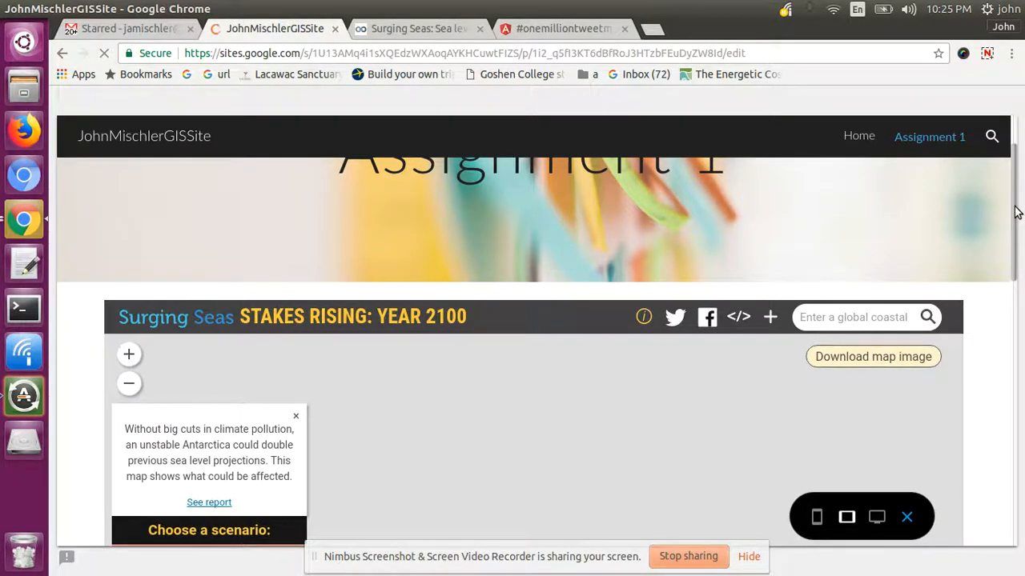
pyautogui.scroll(-3, 1015, 210)
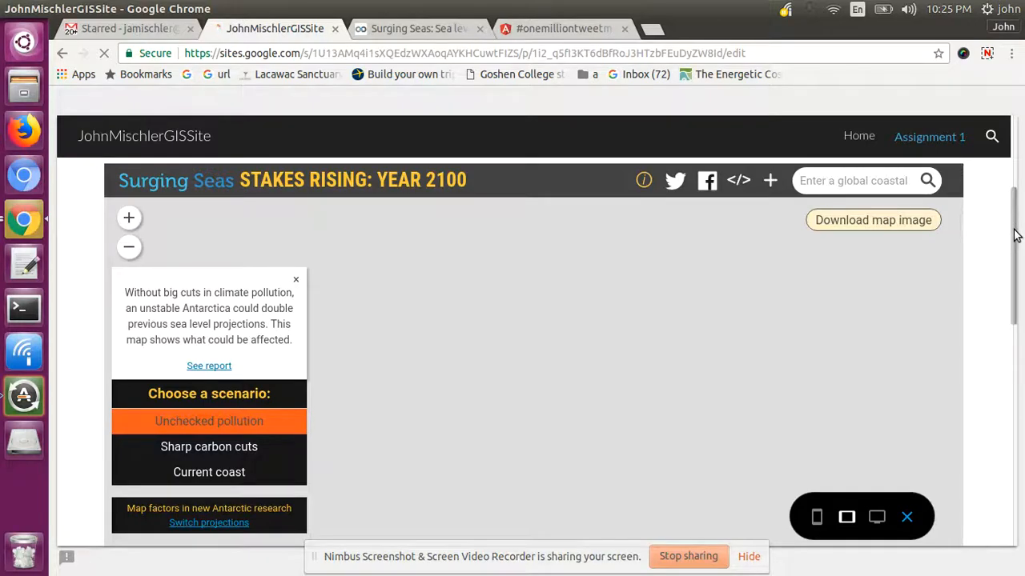
pyautogui.scroll(-5, 1015, 240)
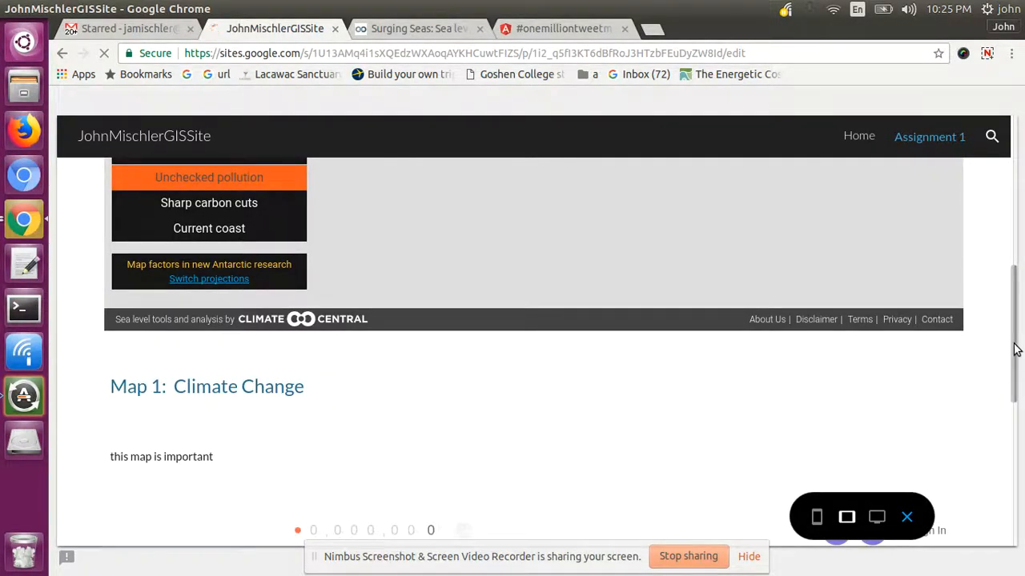
pyautogui.scroll(-4, 1015, 352)
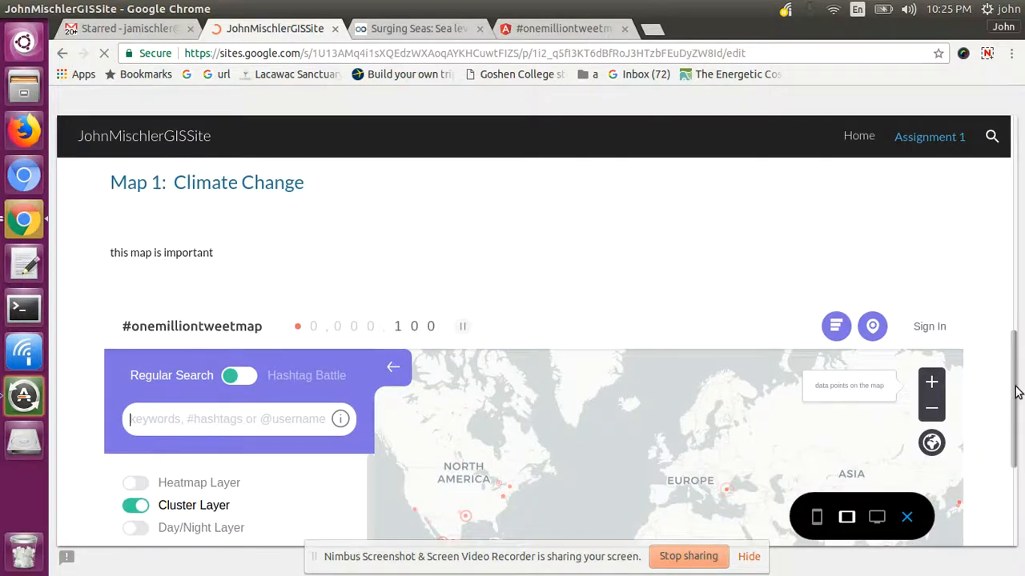
pyautogui.scroll(-4, 1015, 430)
pyautogui.scroll(-2, 1015, 433)
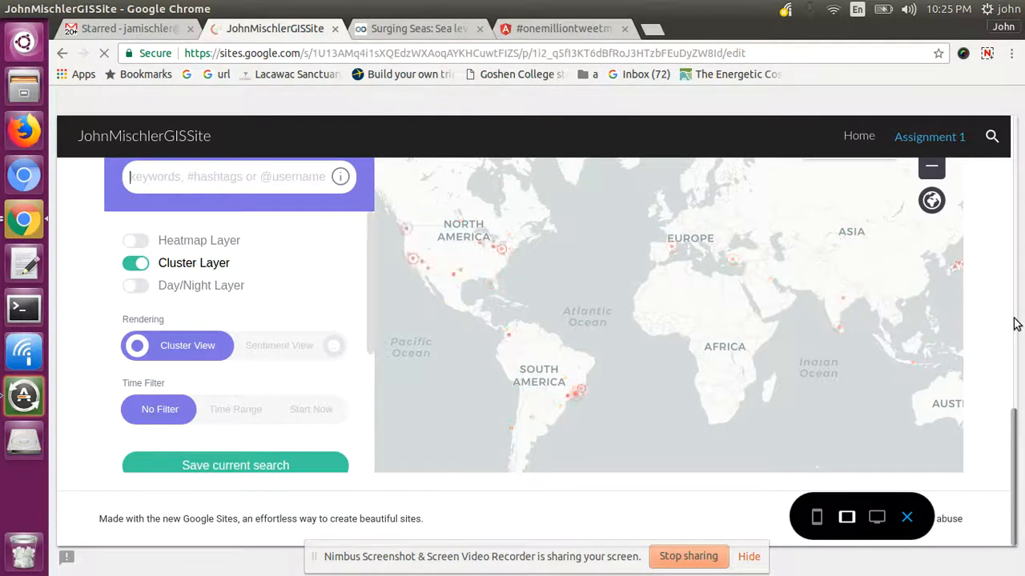
pyautogui.scroll(3, 679, 93)
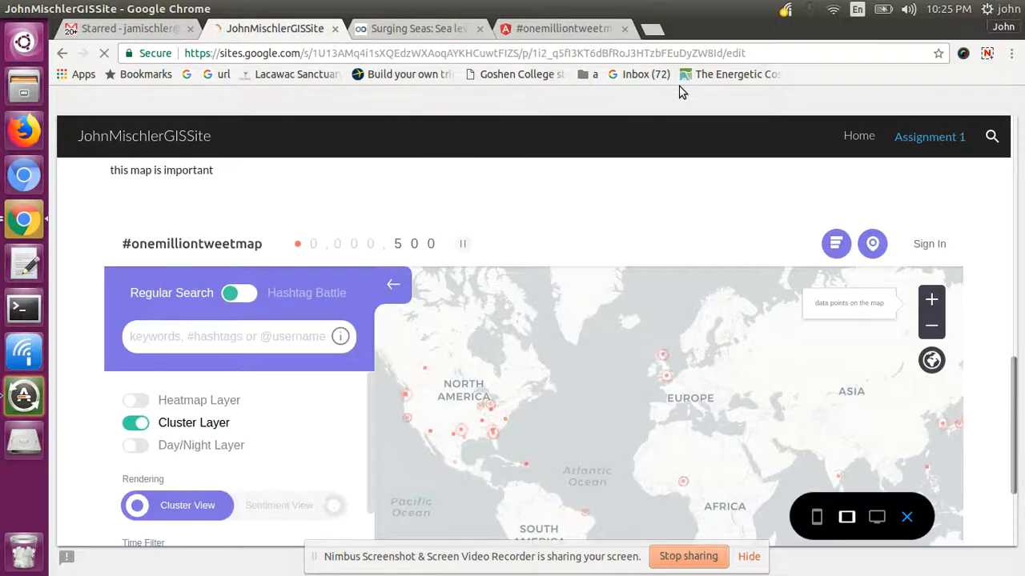
pyautogui.scroll(5, 825, 195)
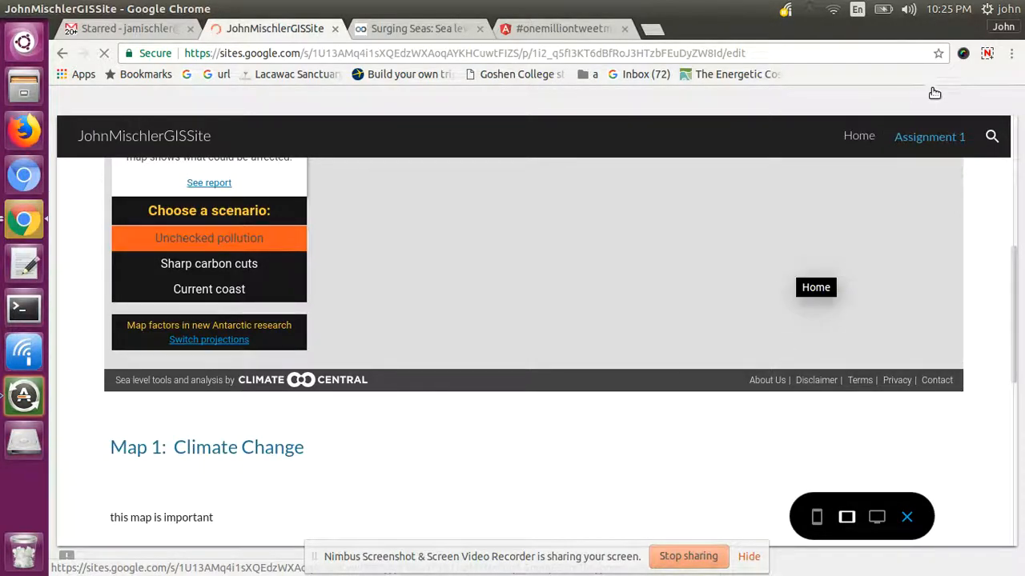
pyautogui.click(988, 55)
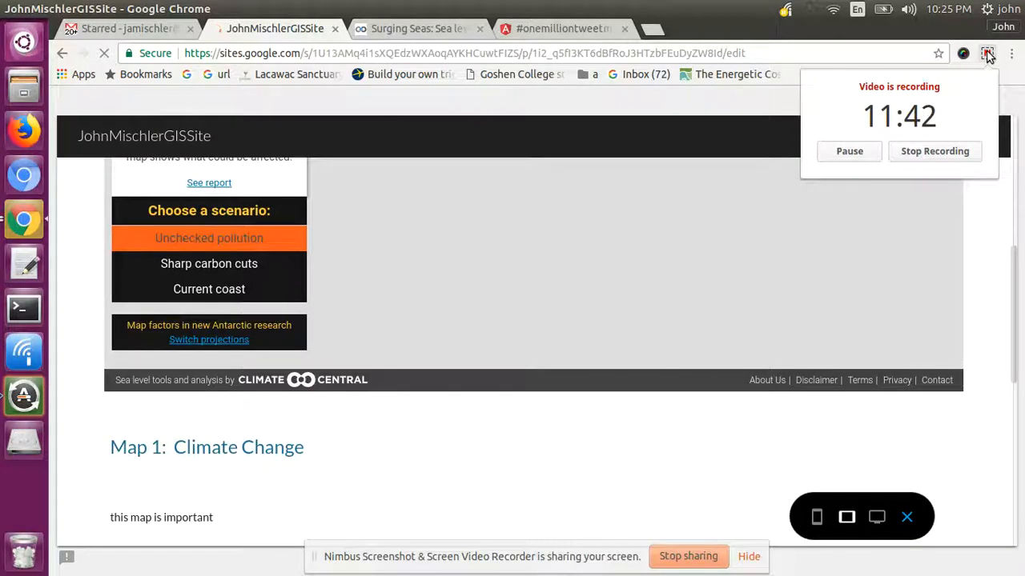
pyautogui.click(930, 152)
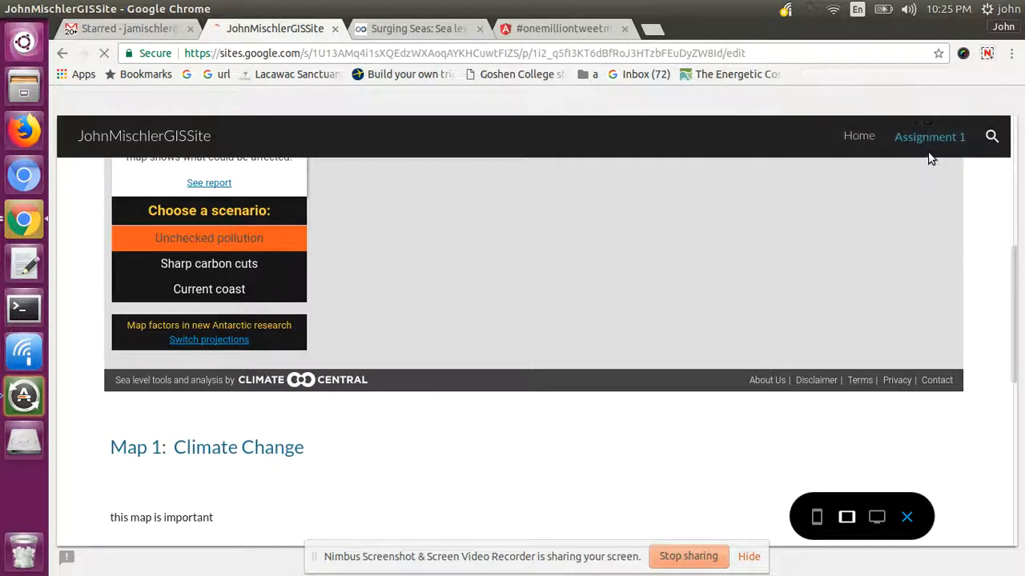